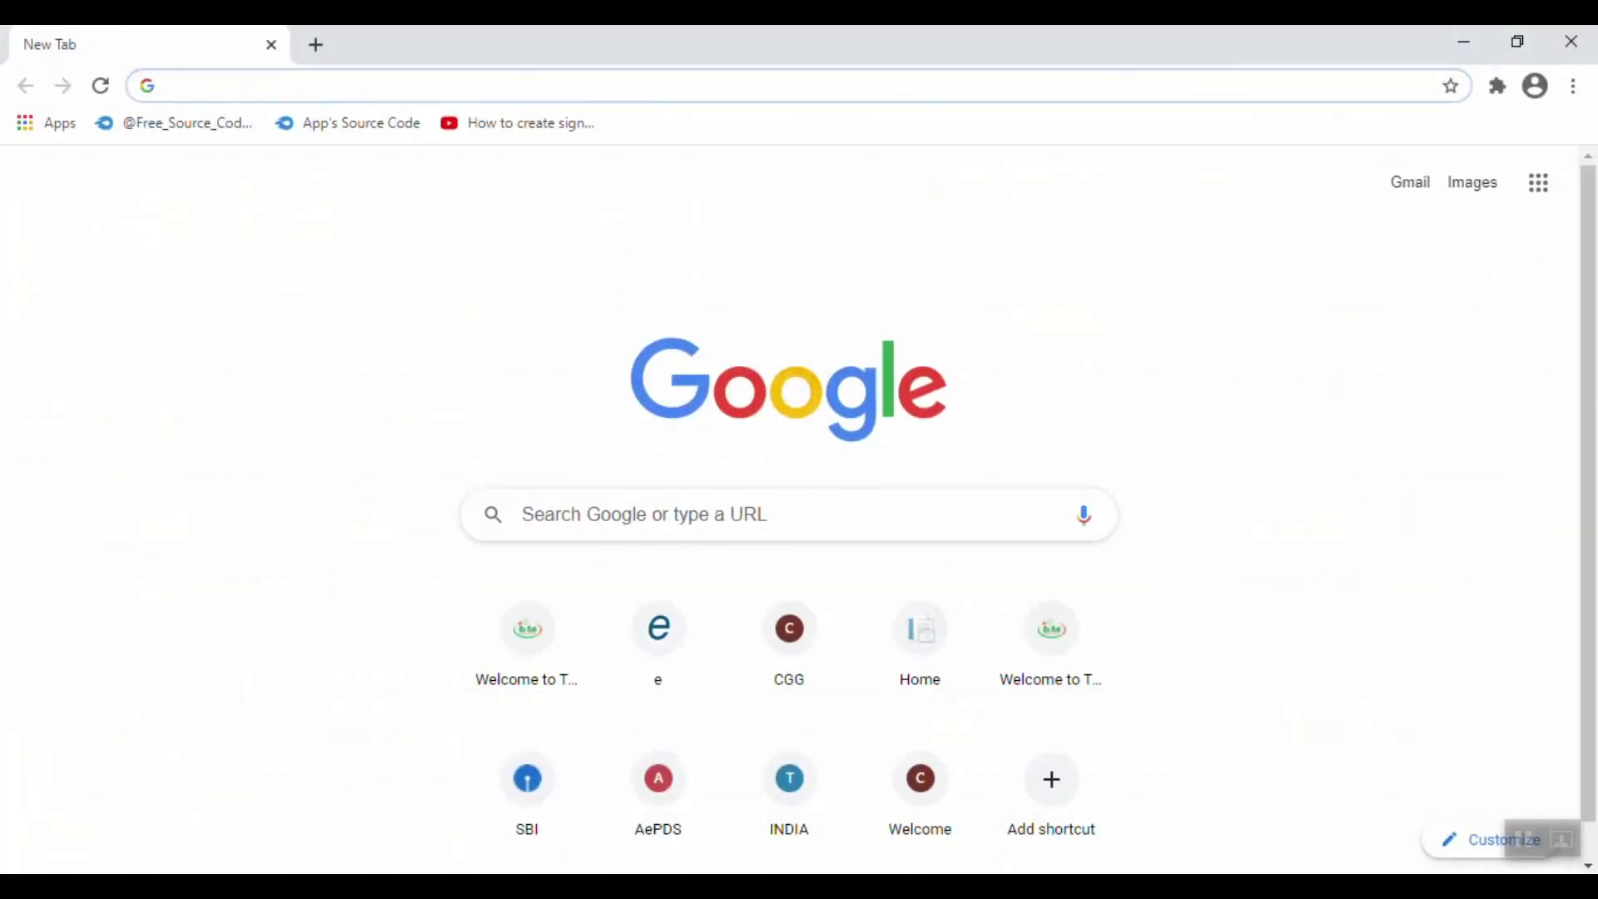
Go to tsobmms.cgg.gov.in in Chrome to load the Telangana State OBMMS welcome page.
type("tso")
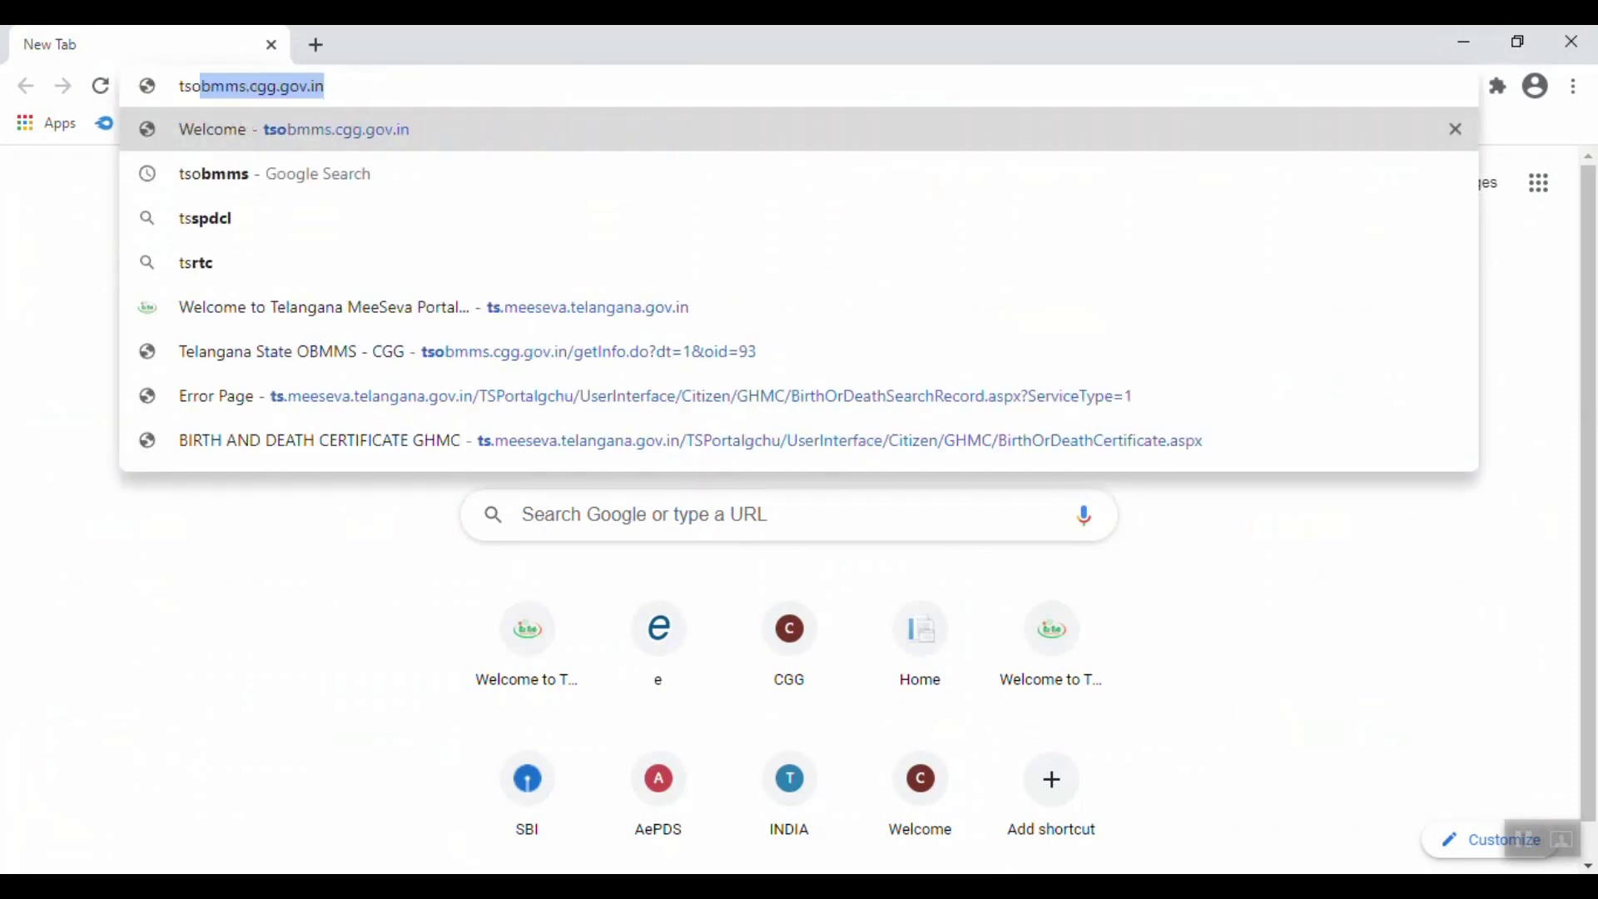
type("bmms.cgg.gov.in")
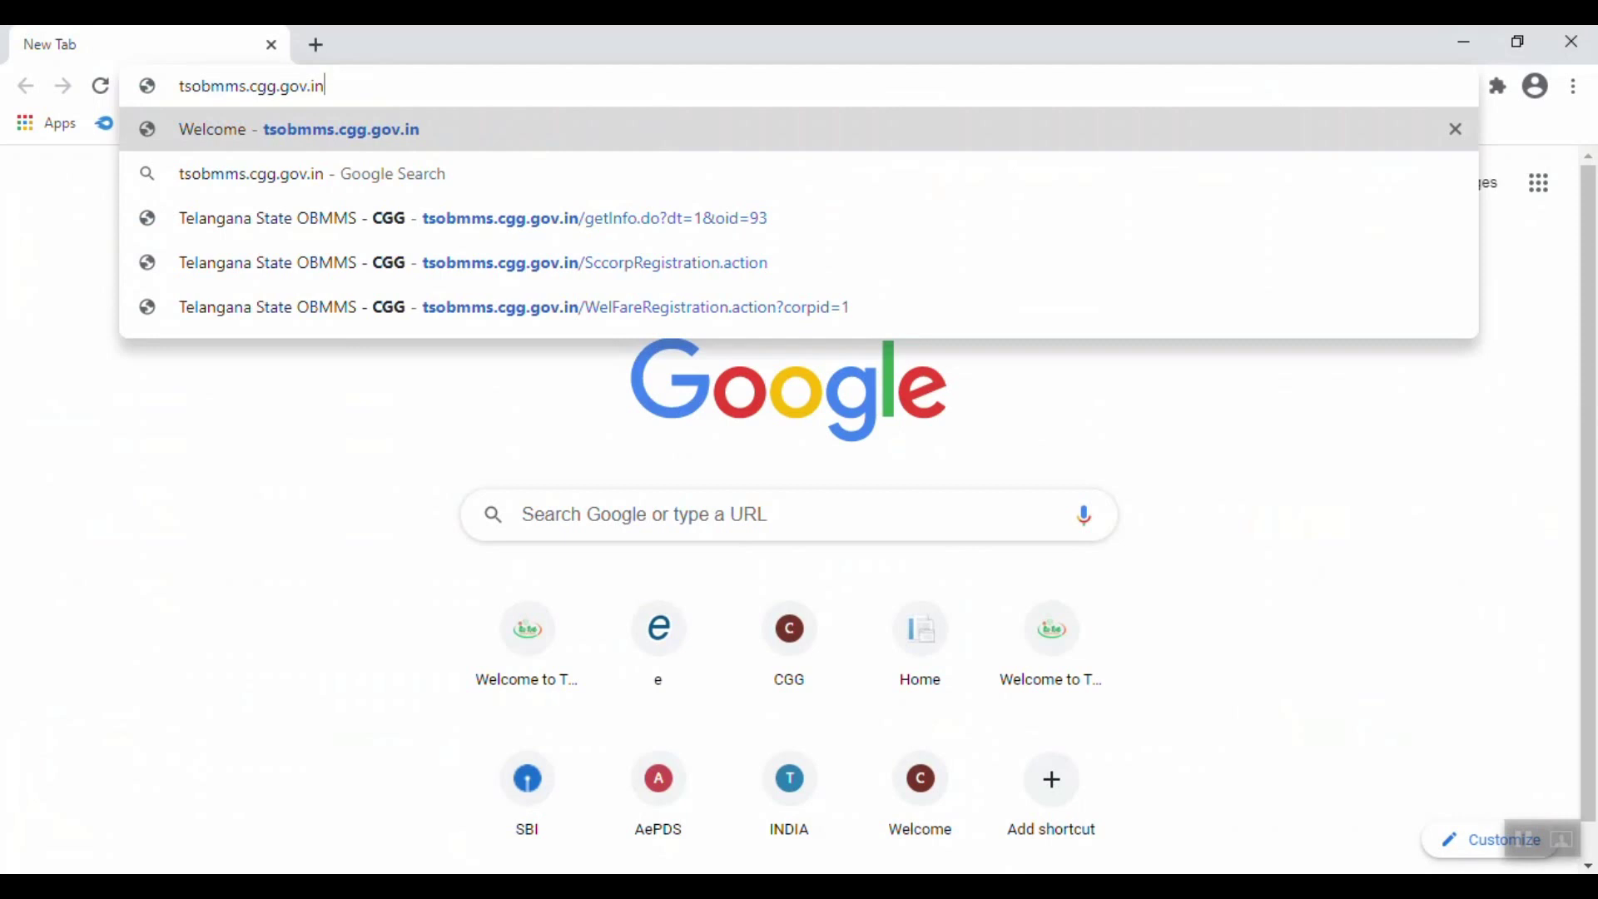
key("Return")
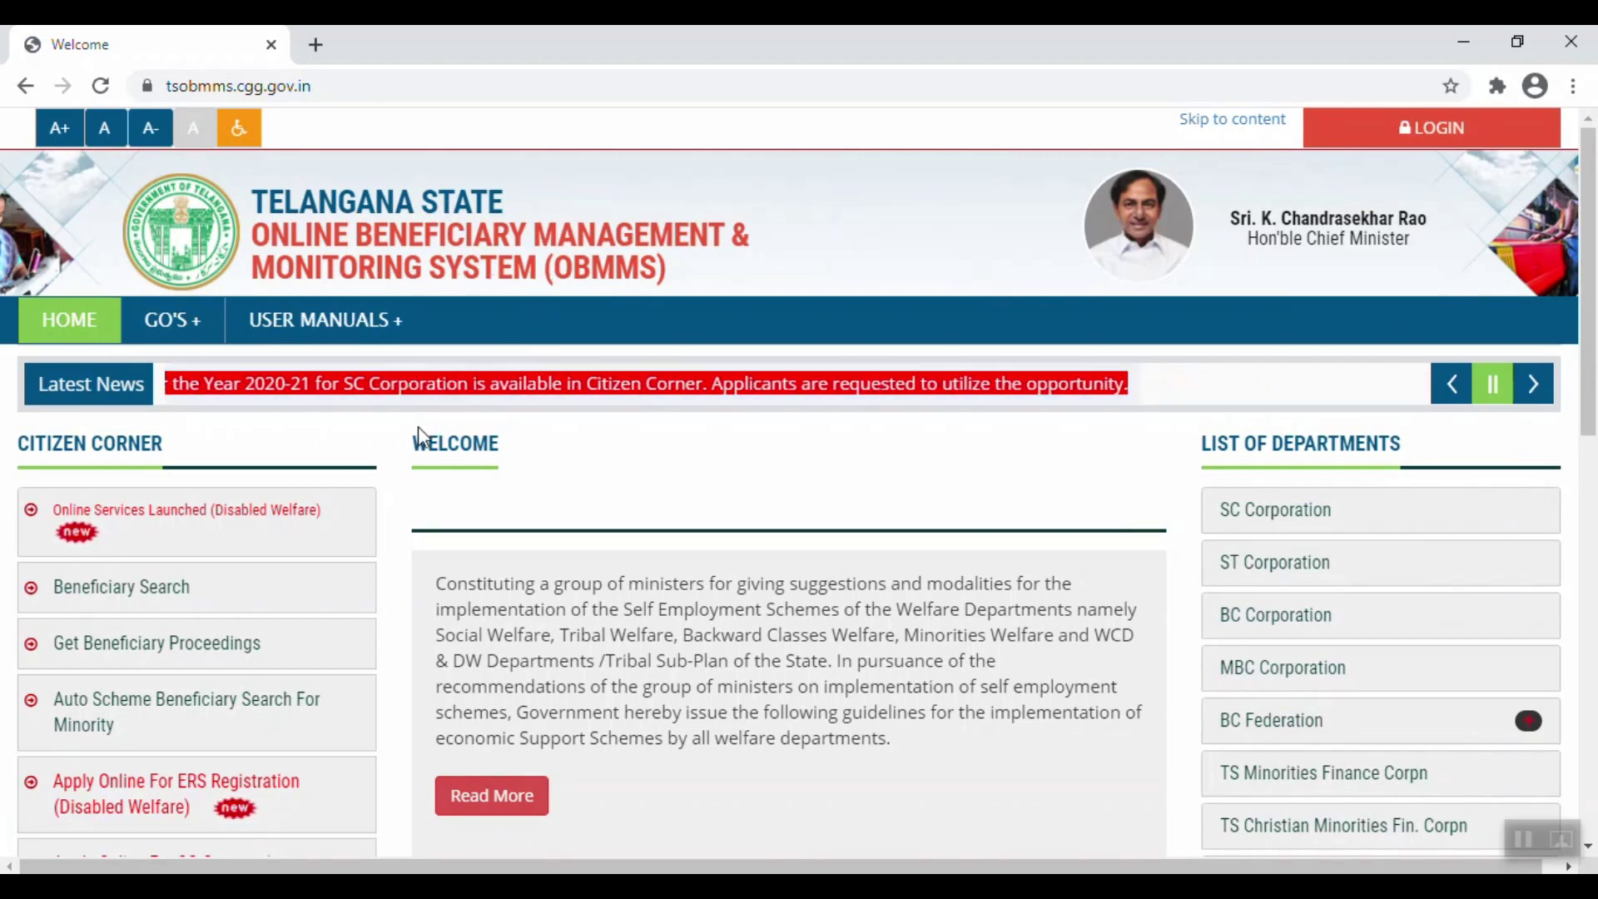
From Citizen Corner, open Apply Online For ERS Registration (Disabled Welfare) and start the beneficiary registration form.
scroll(420, 435, "down", 3)
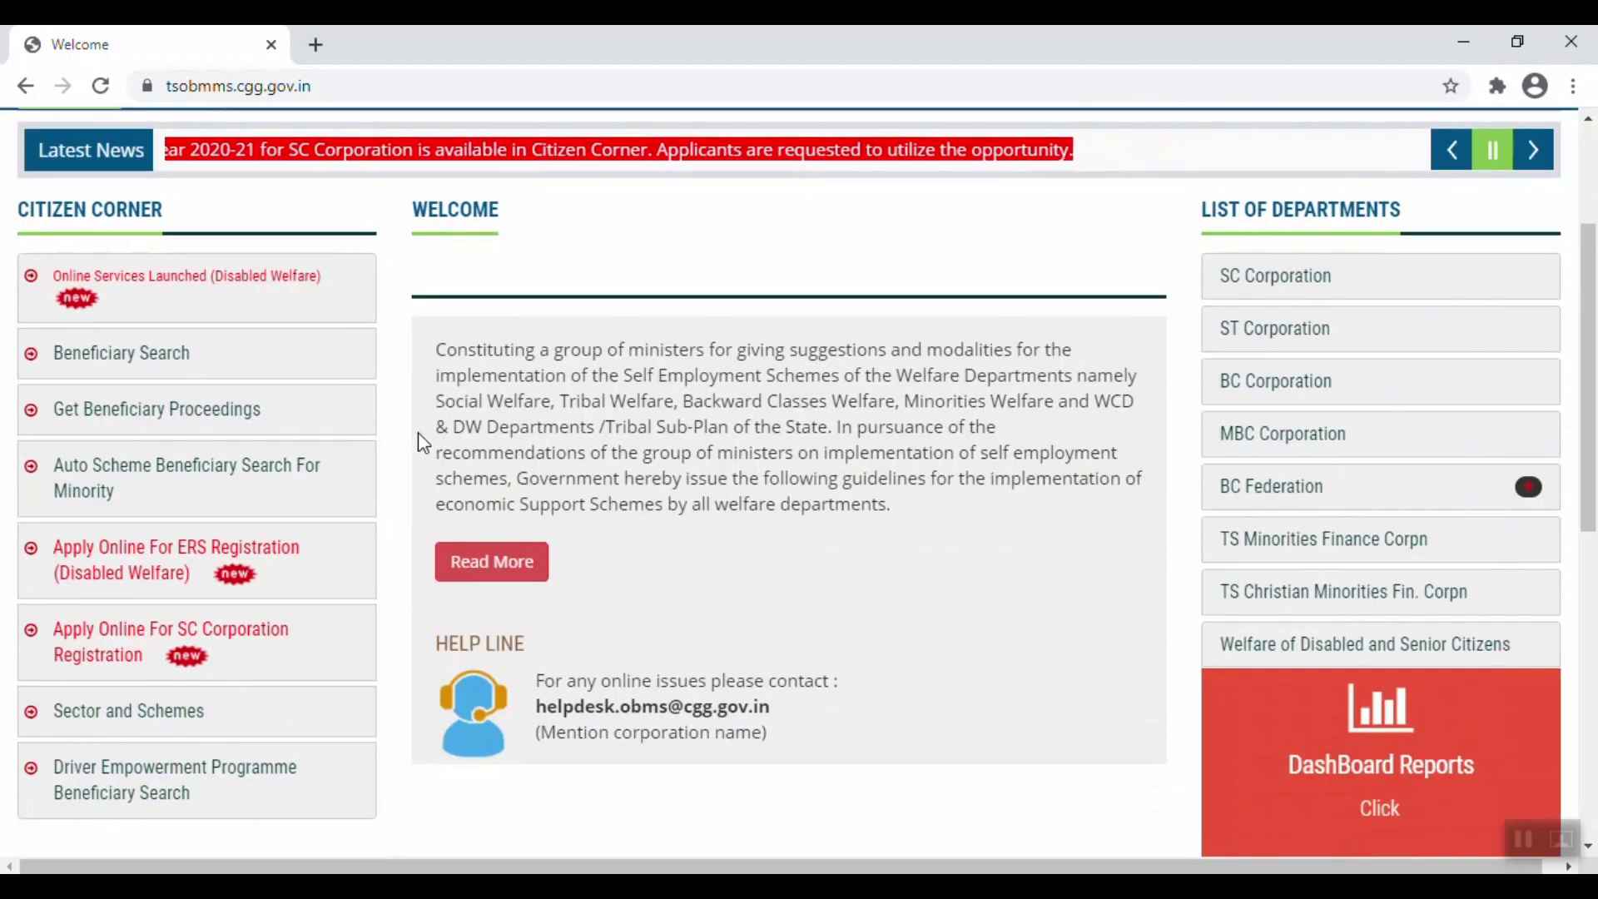
left_click(125, 563)
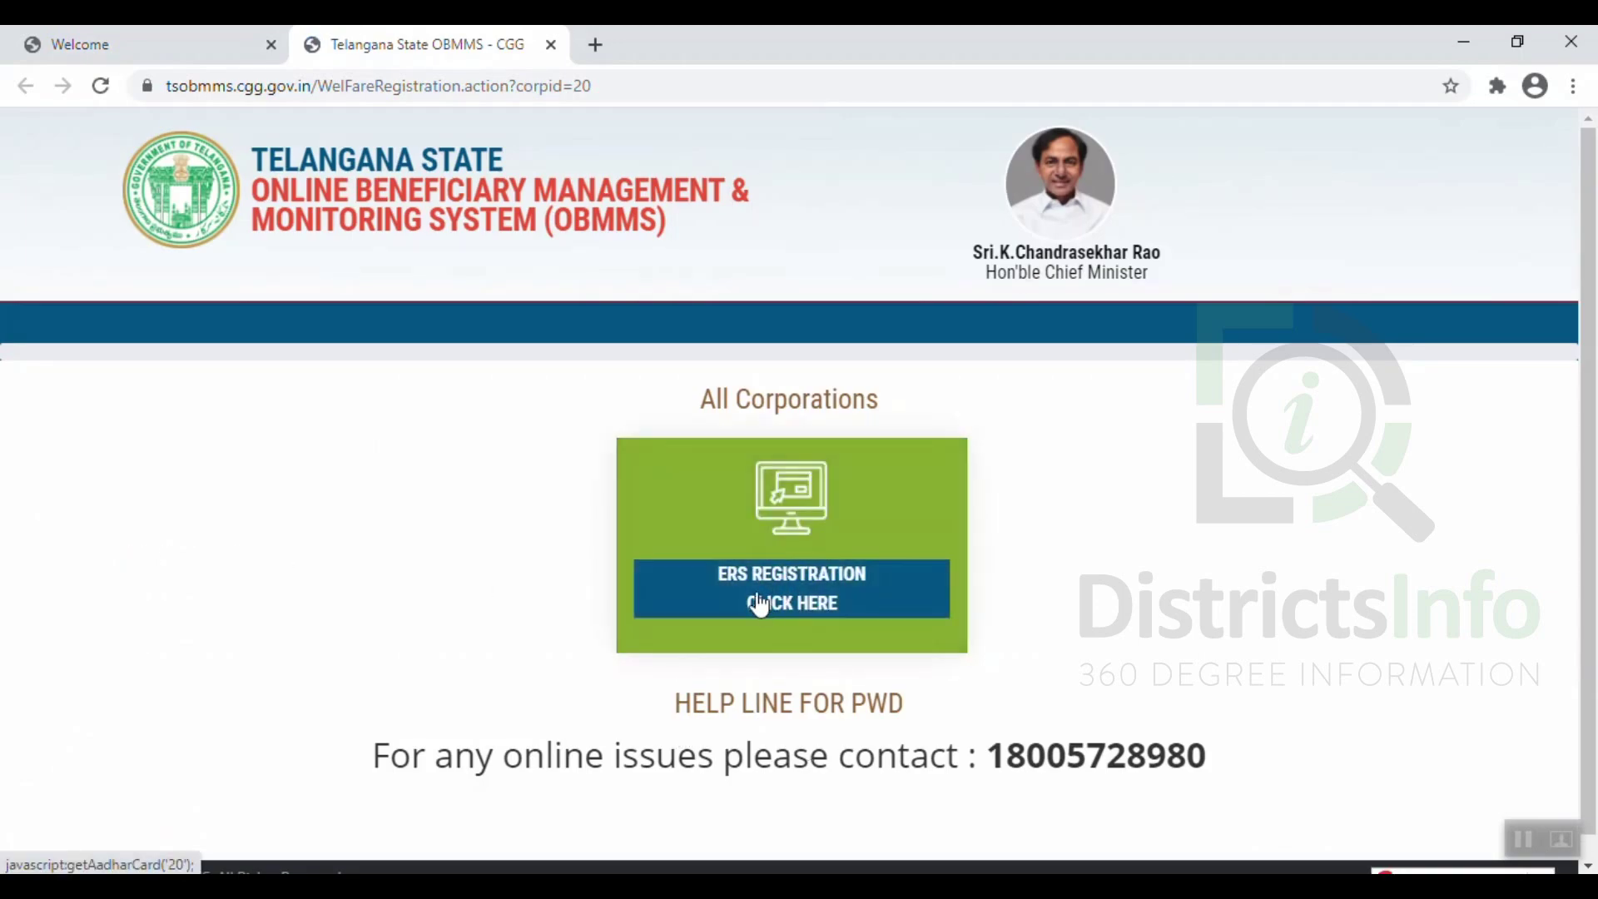
left_click(798, 584)
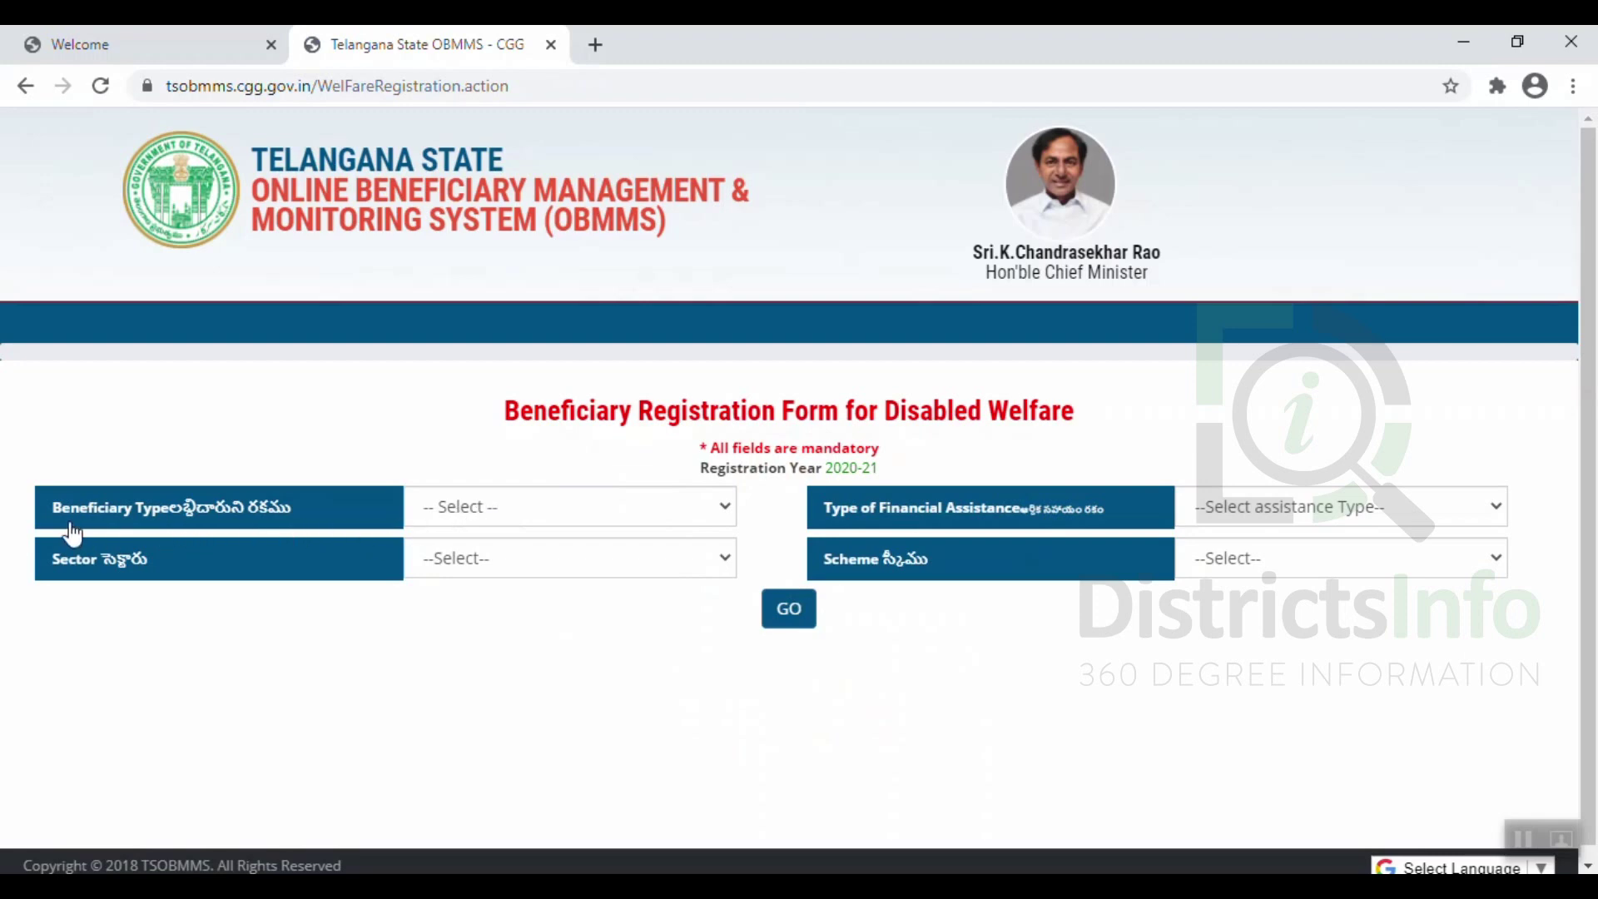
Set the beneficiary type to Individual and the assistance type to Bank Linked Schemes.
left_click(462, 519)
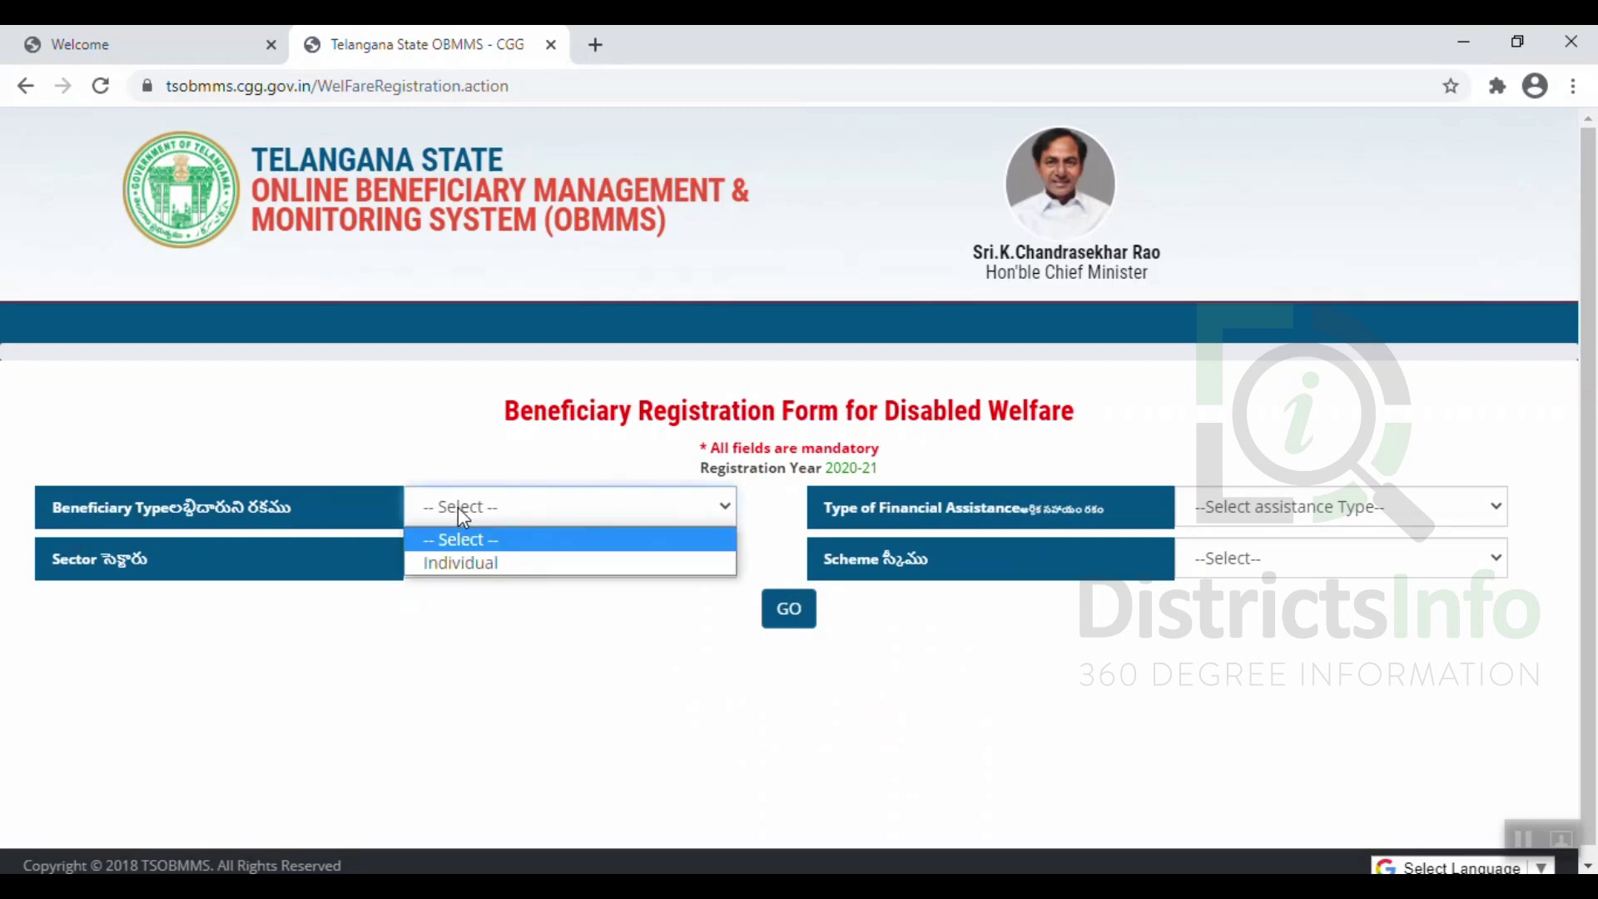
left_click(466, 563)
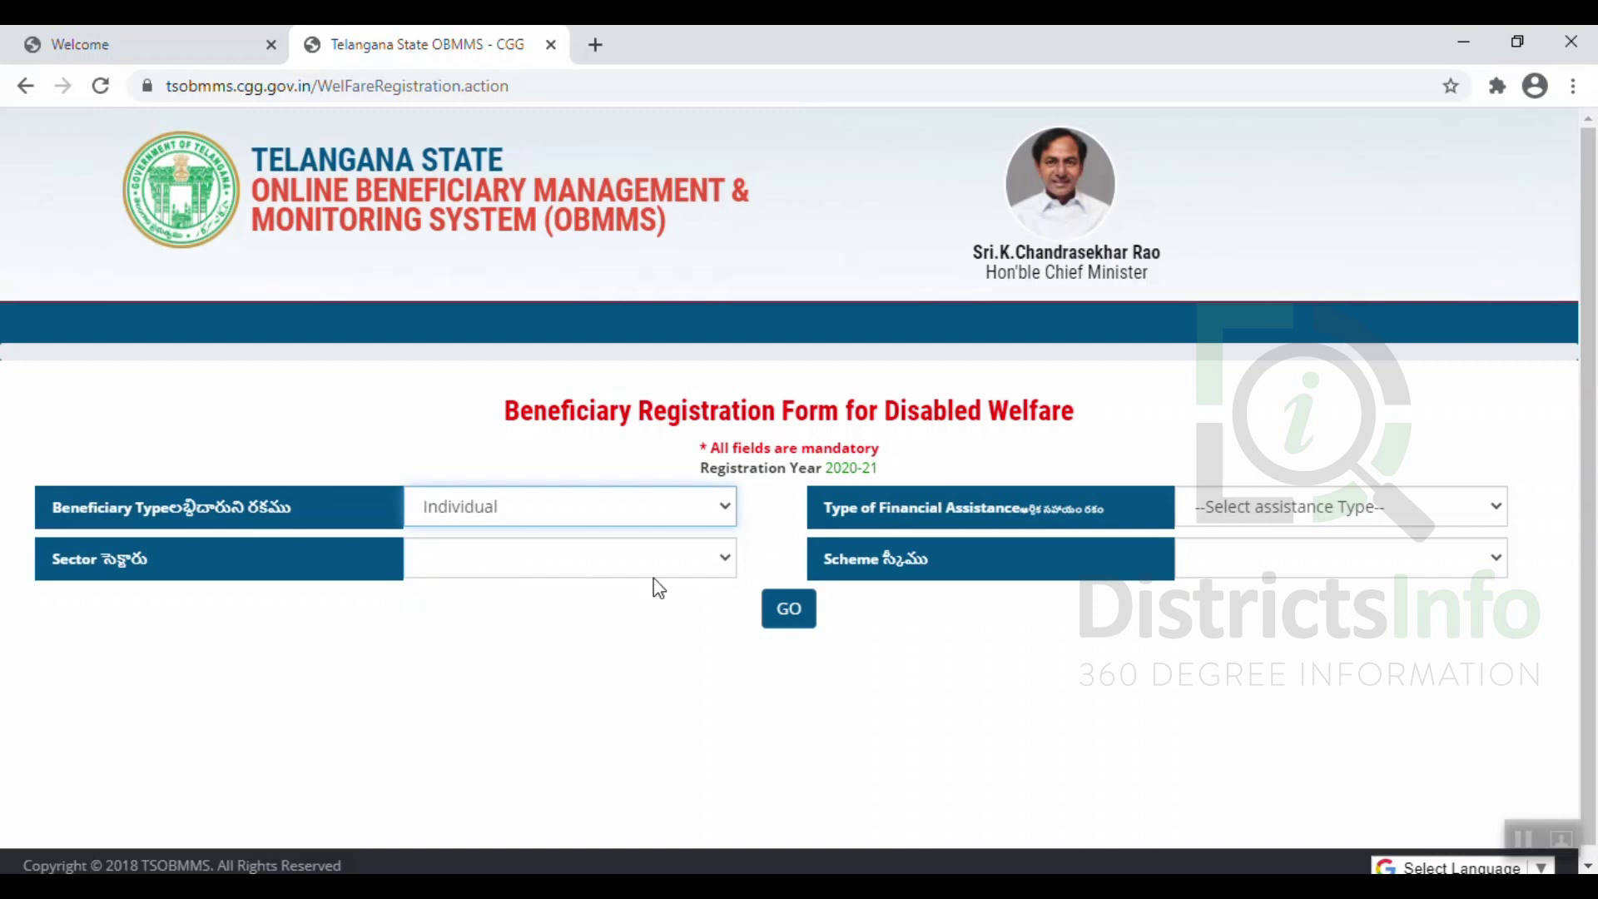
left_click(1233, 512)
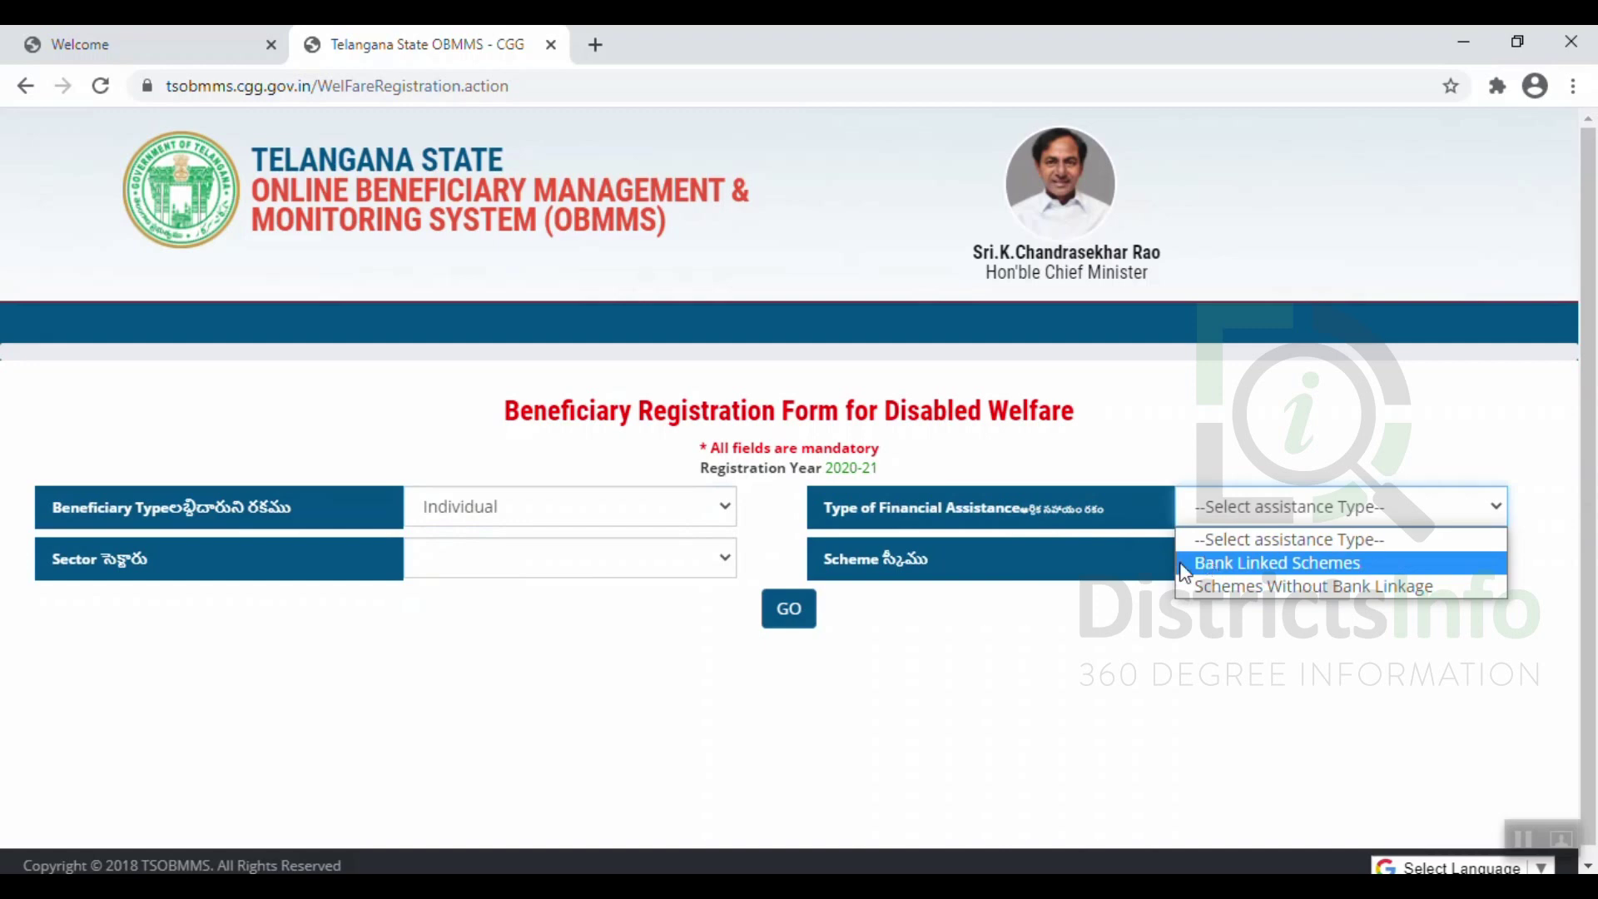
left_click(1211, 566)
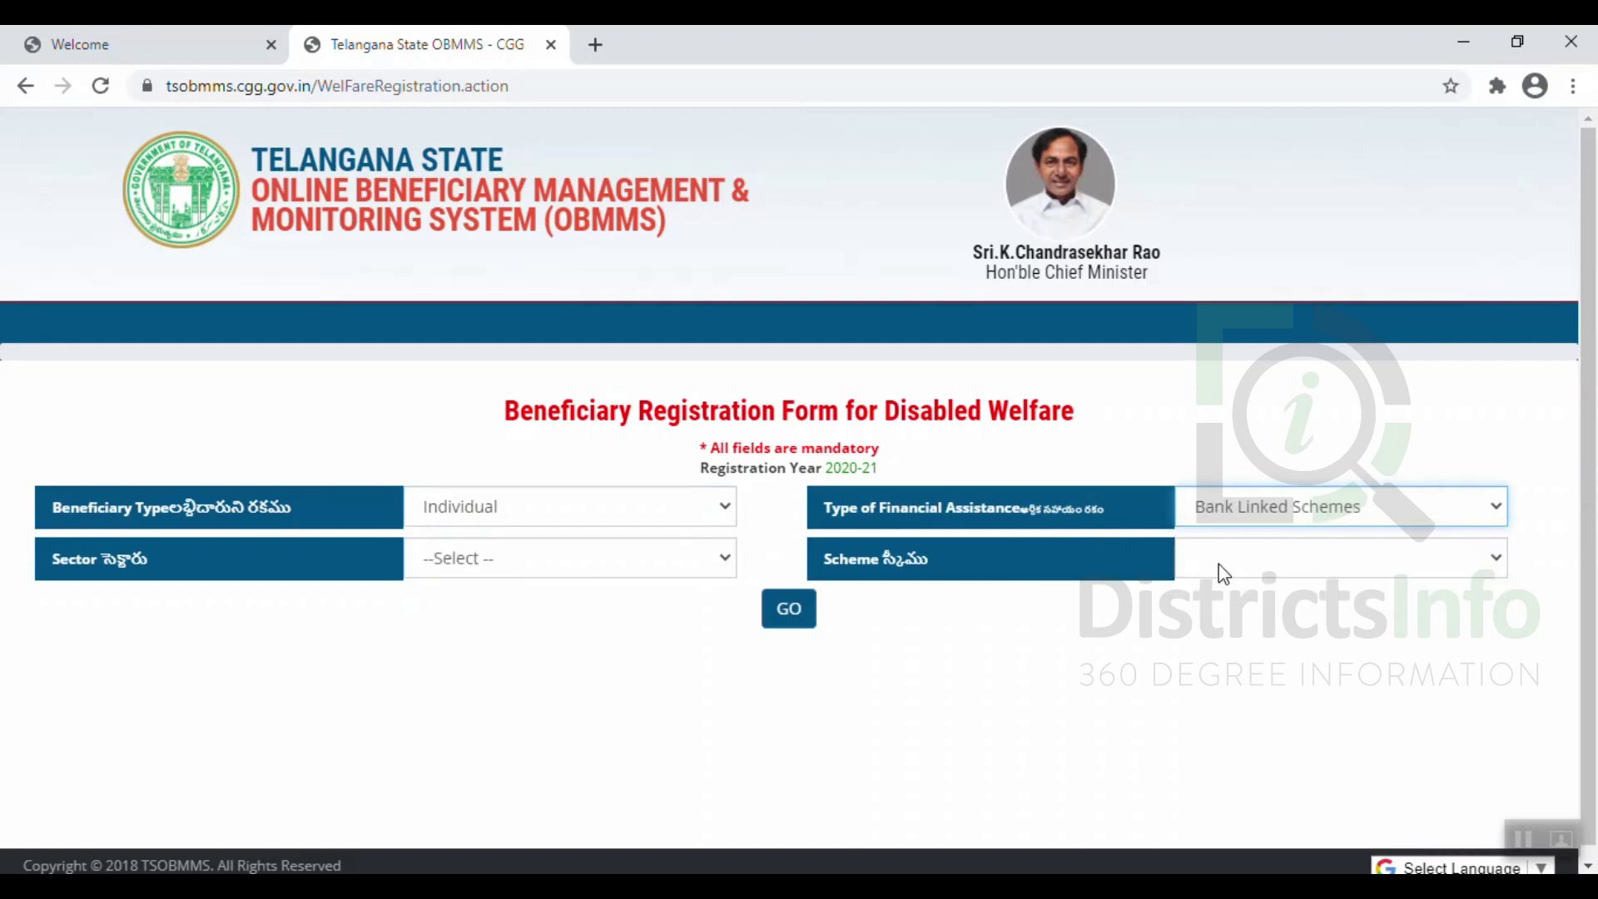
Pick the Horticulture / Sericulture sector and the Vegetable Nursery scheme.
left_click(527, 573)
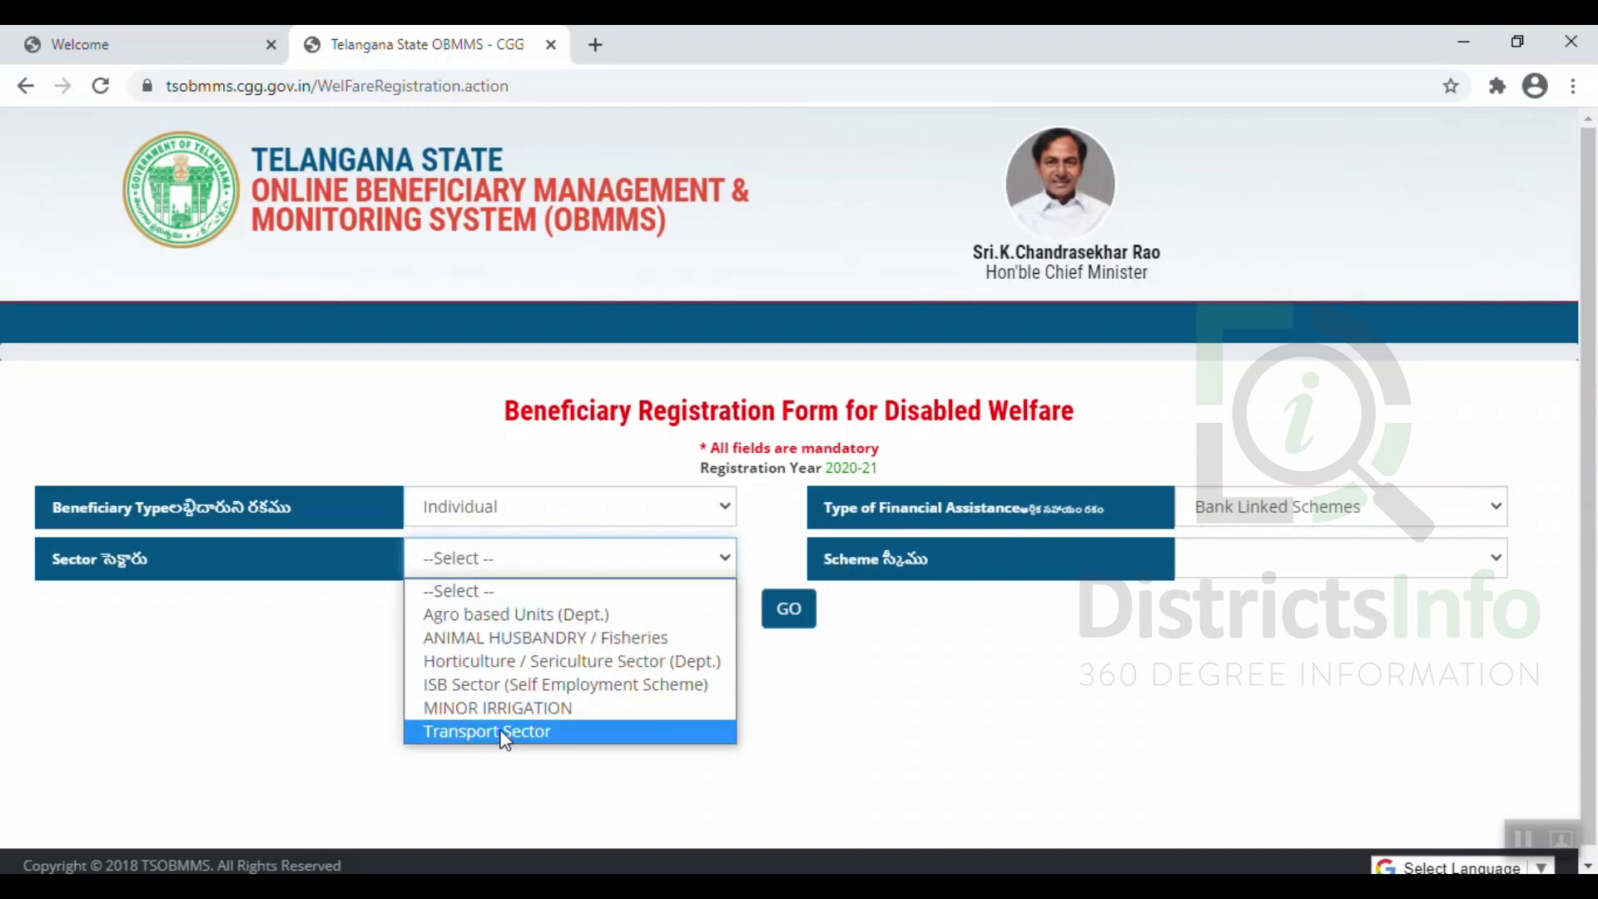
left_click(461, 662)
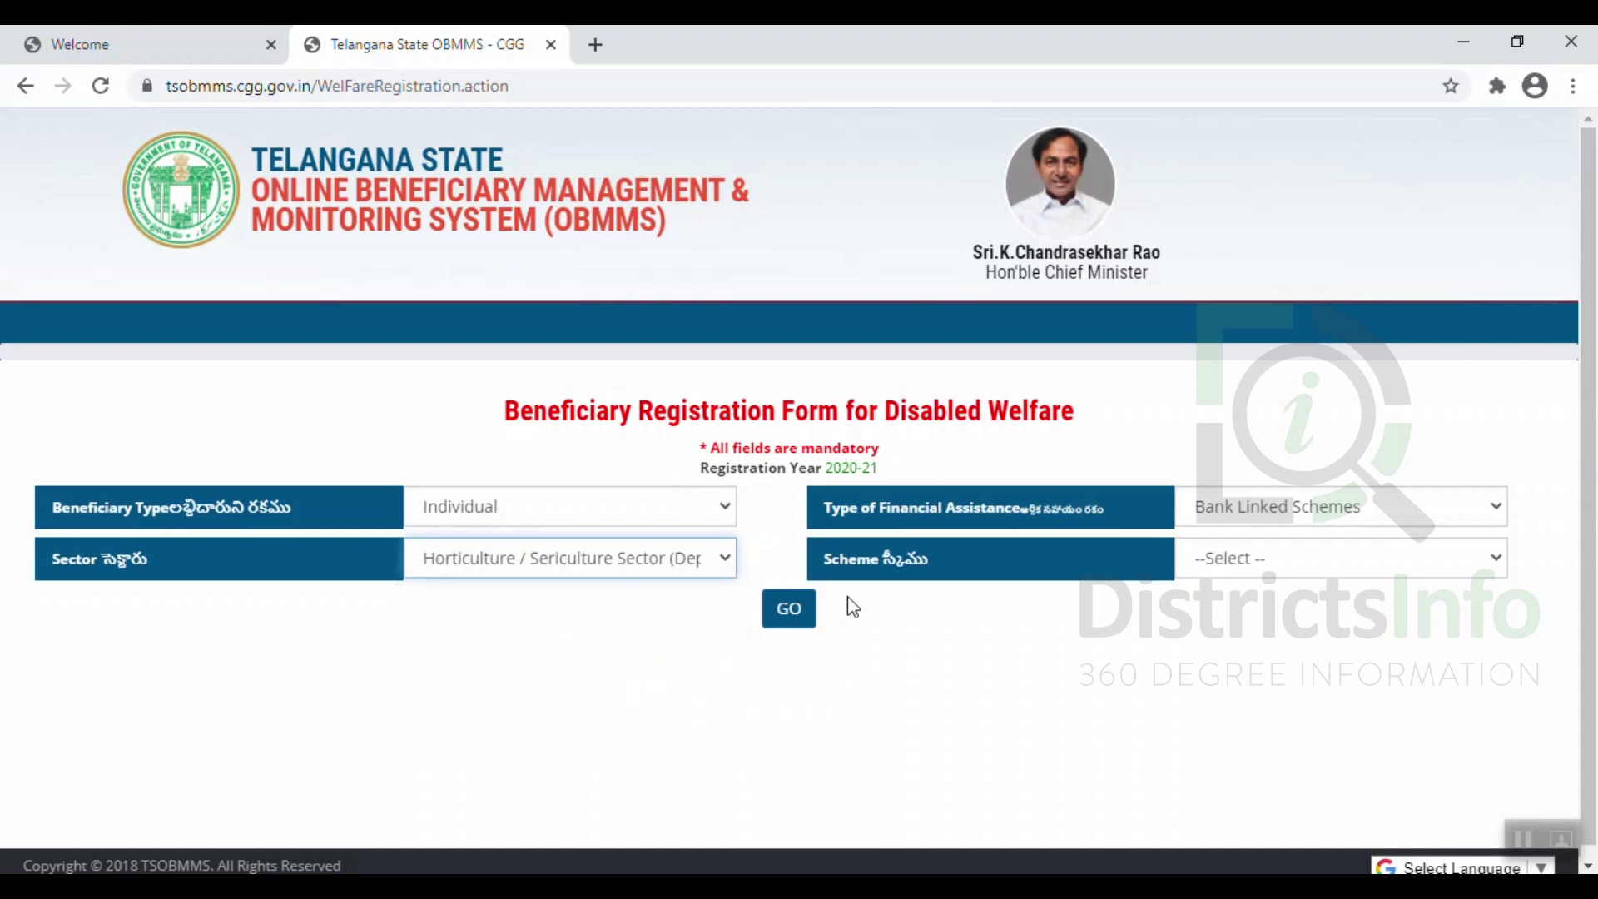
left_click(1254, 556)
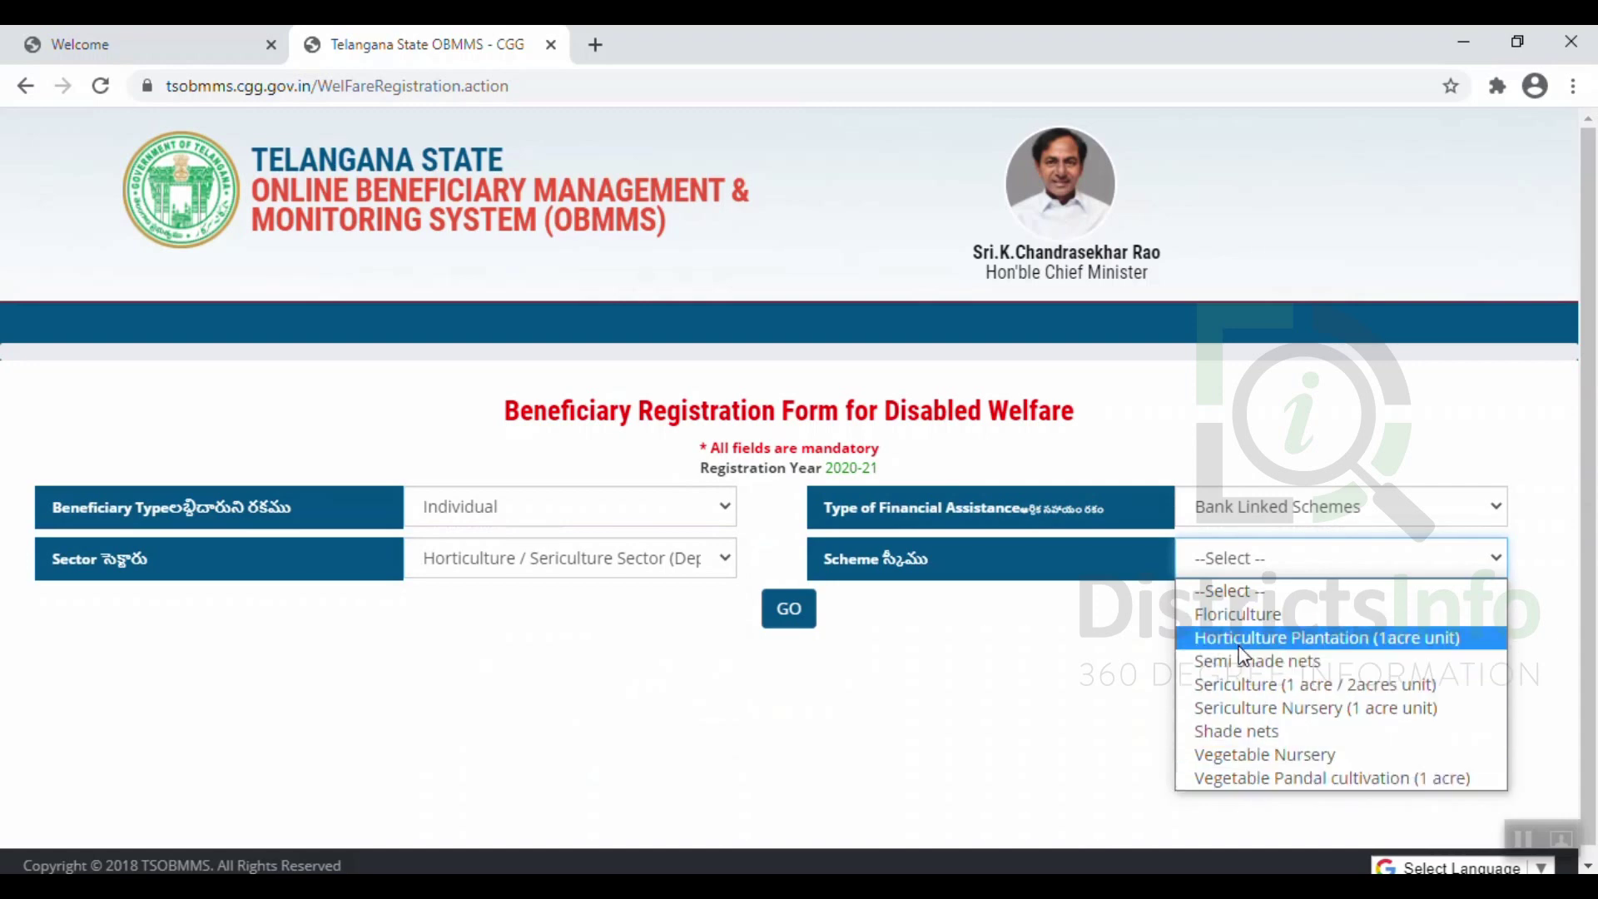
left_click(1258, 754)
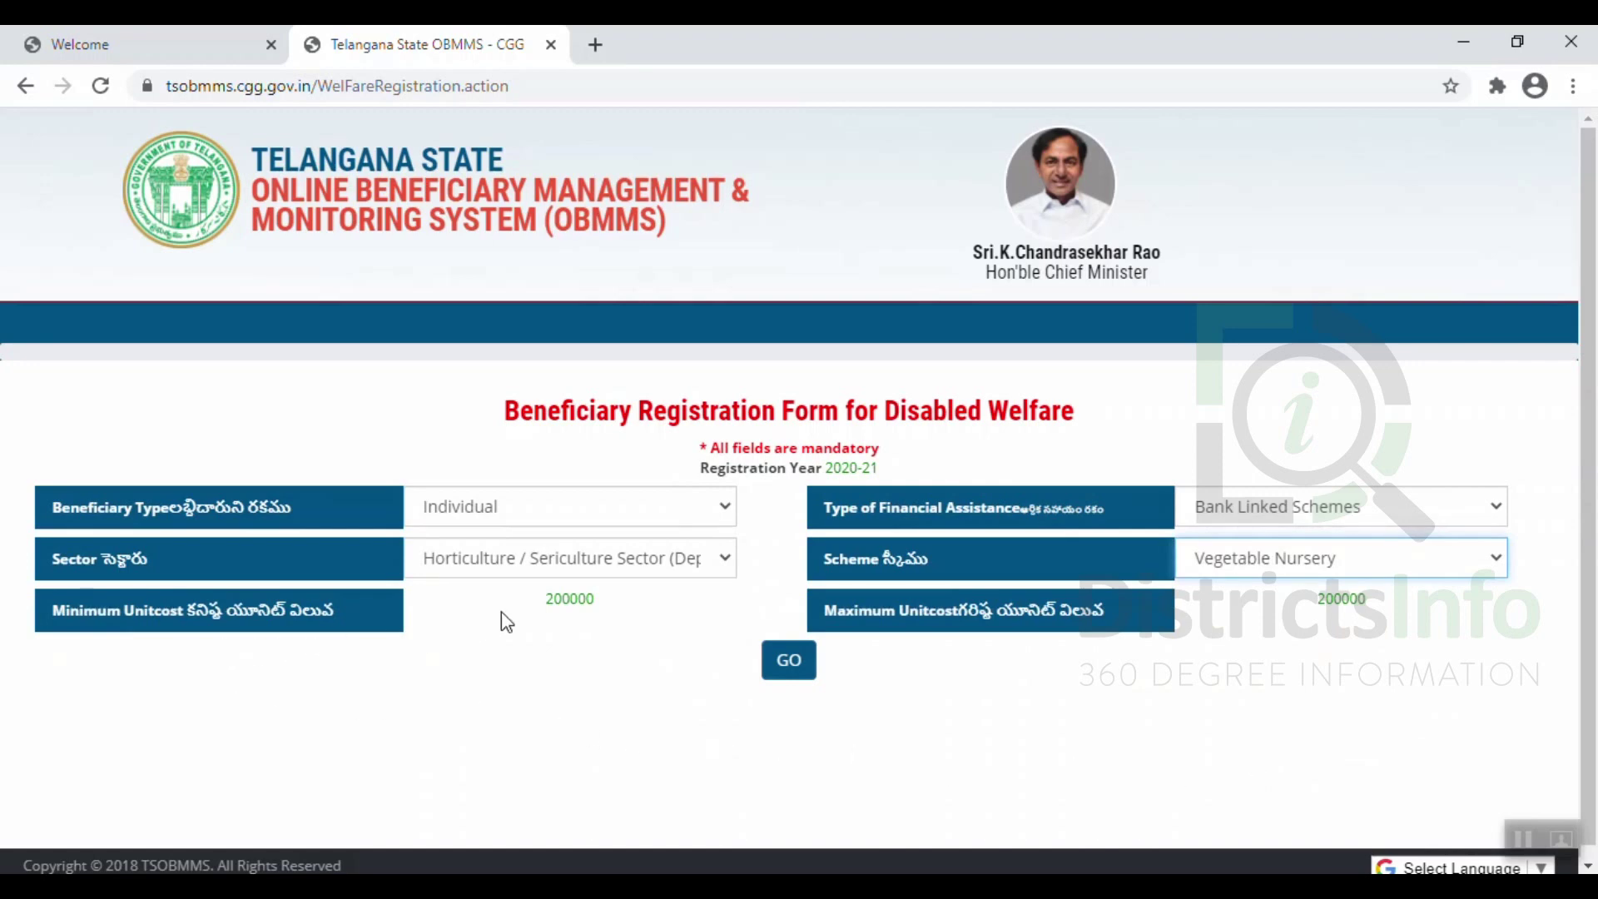
Confirm the 200000 minimum and maximum unit costs and submit with GO.
left_click_drag(546, 601, 608, 615)
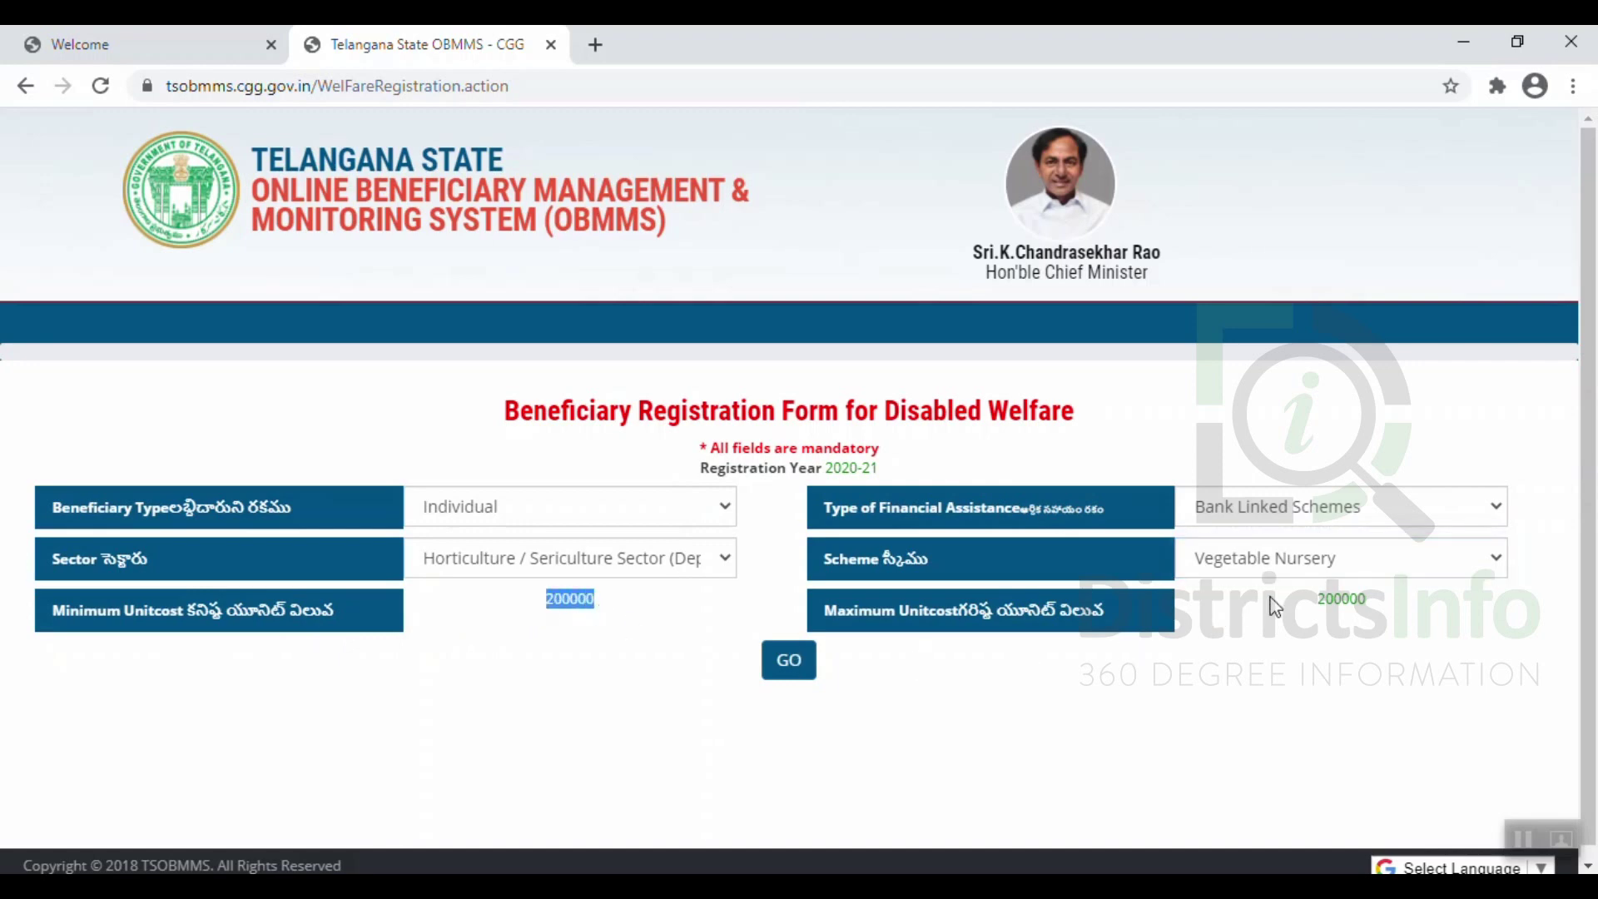
left_click_drag(1315, 601, 1378, 614)
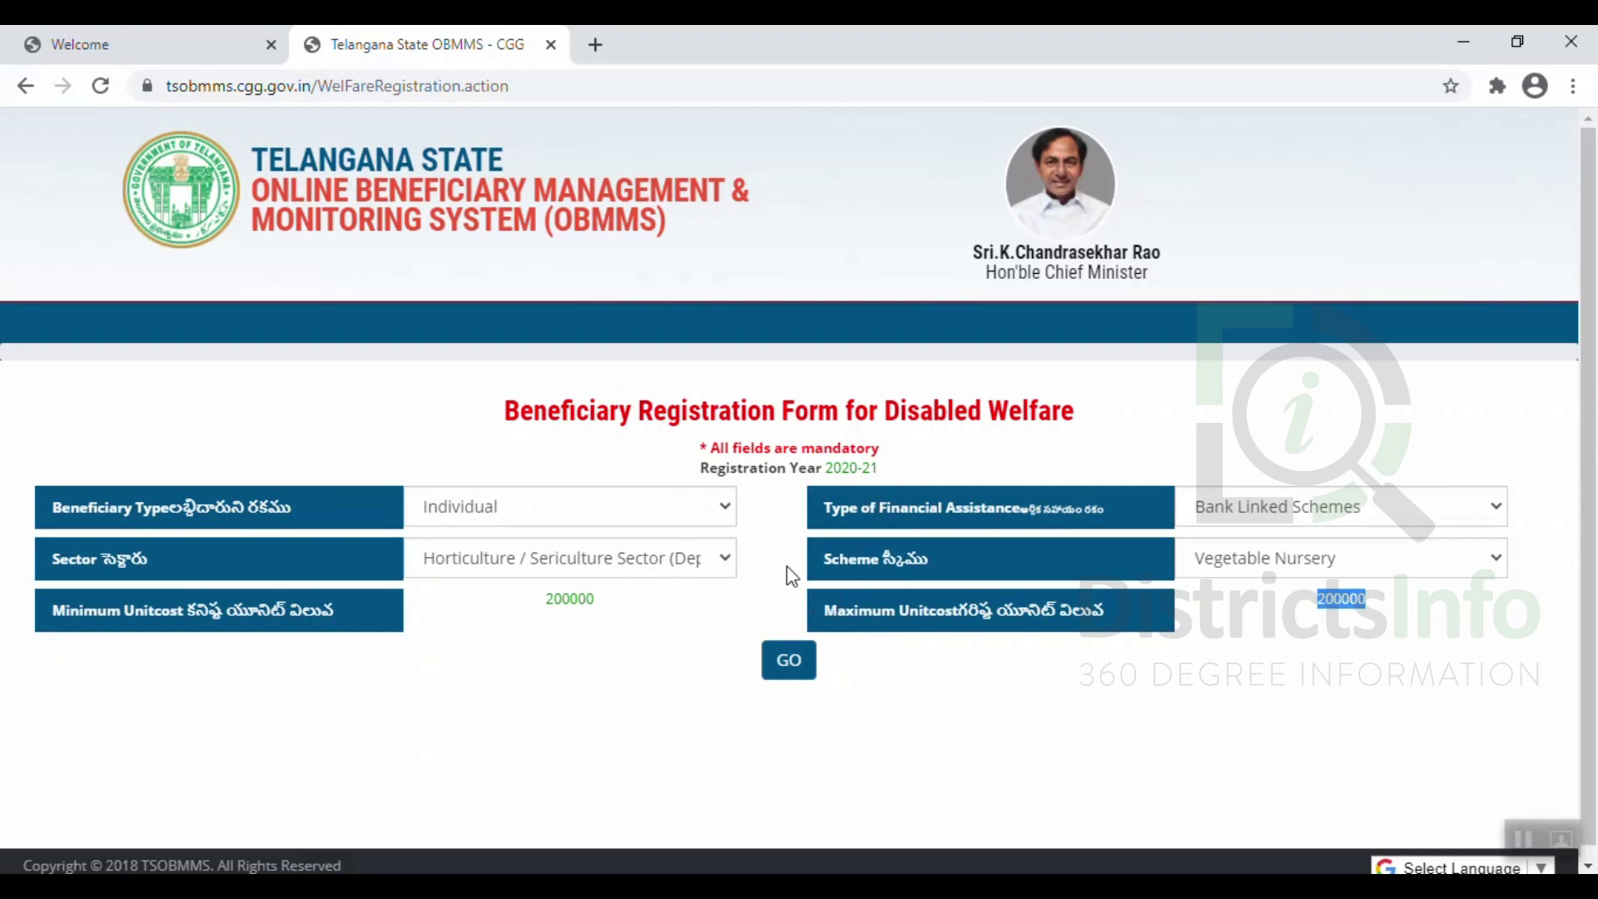
left_click(787, 676)
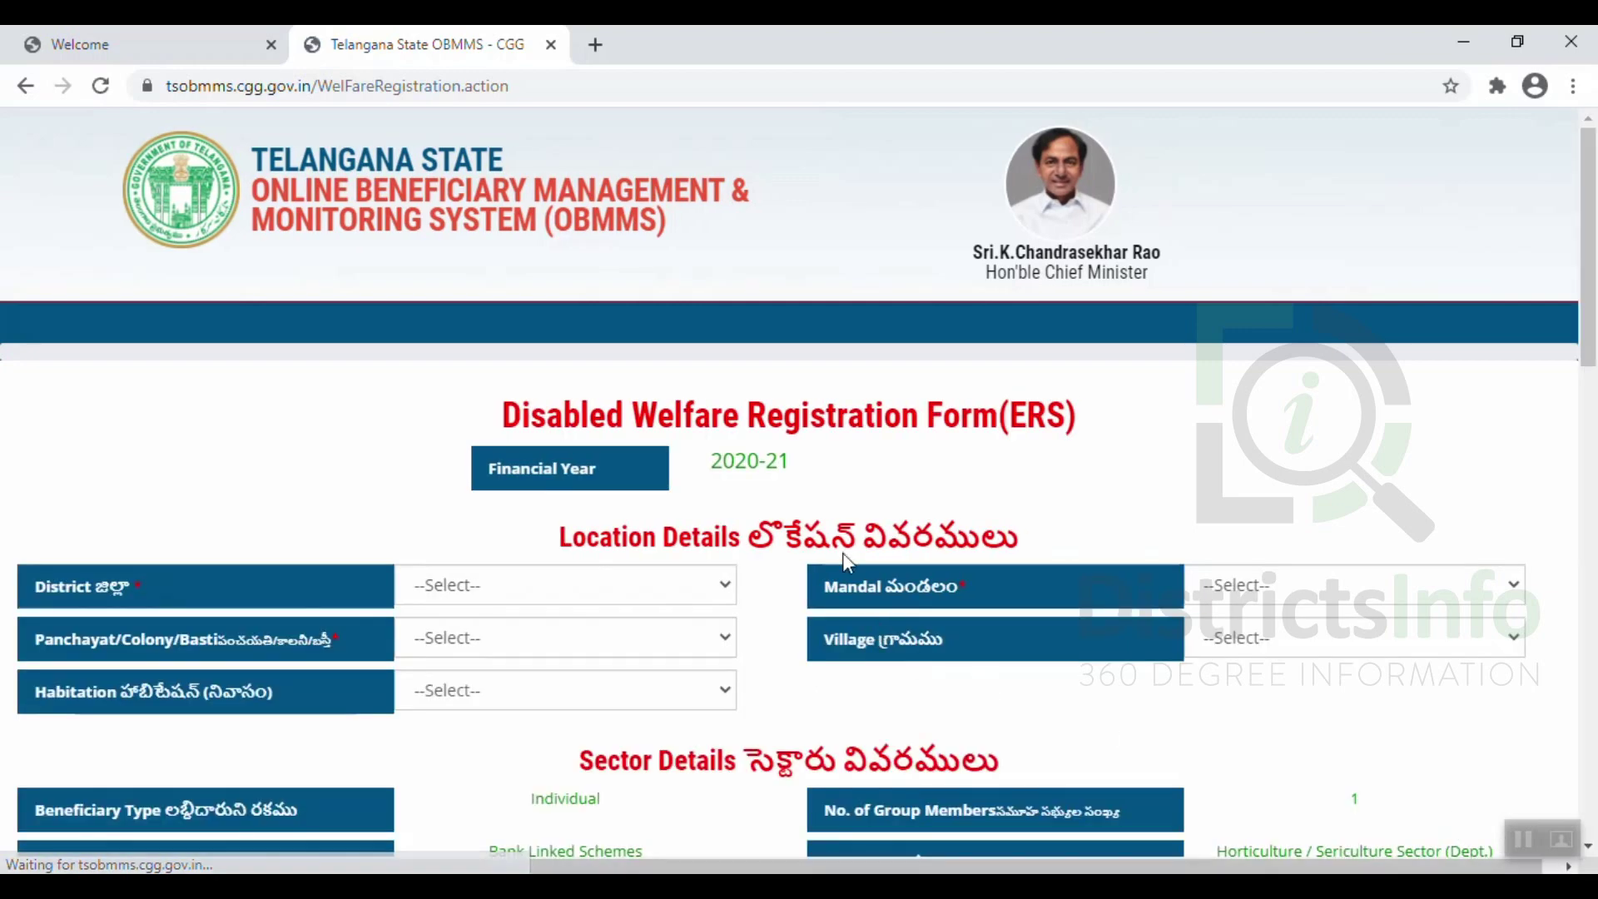
scroll(691, 606, "down", 1)
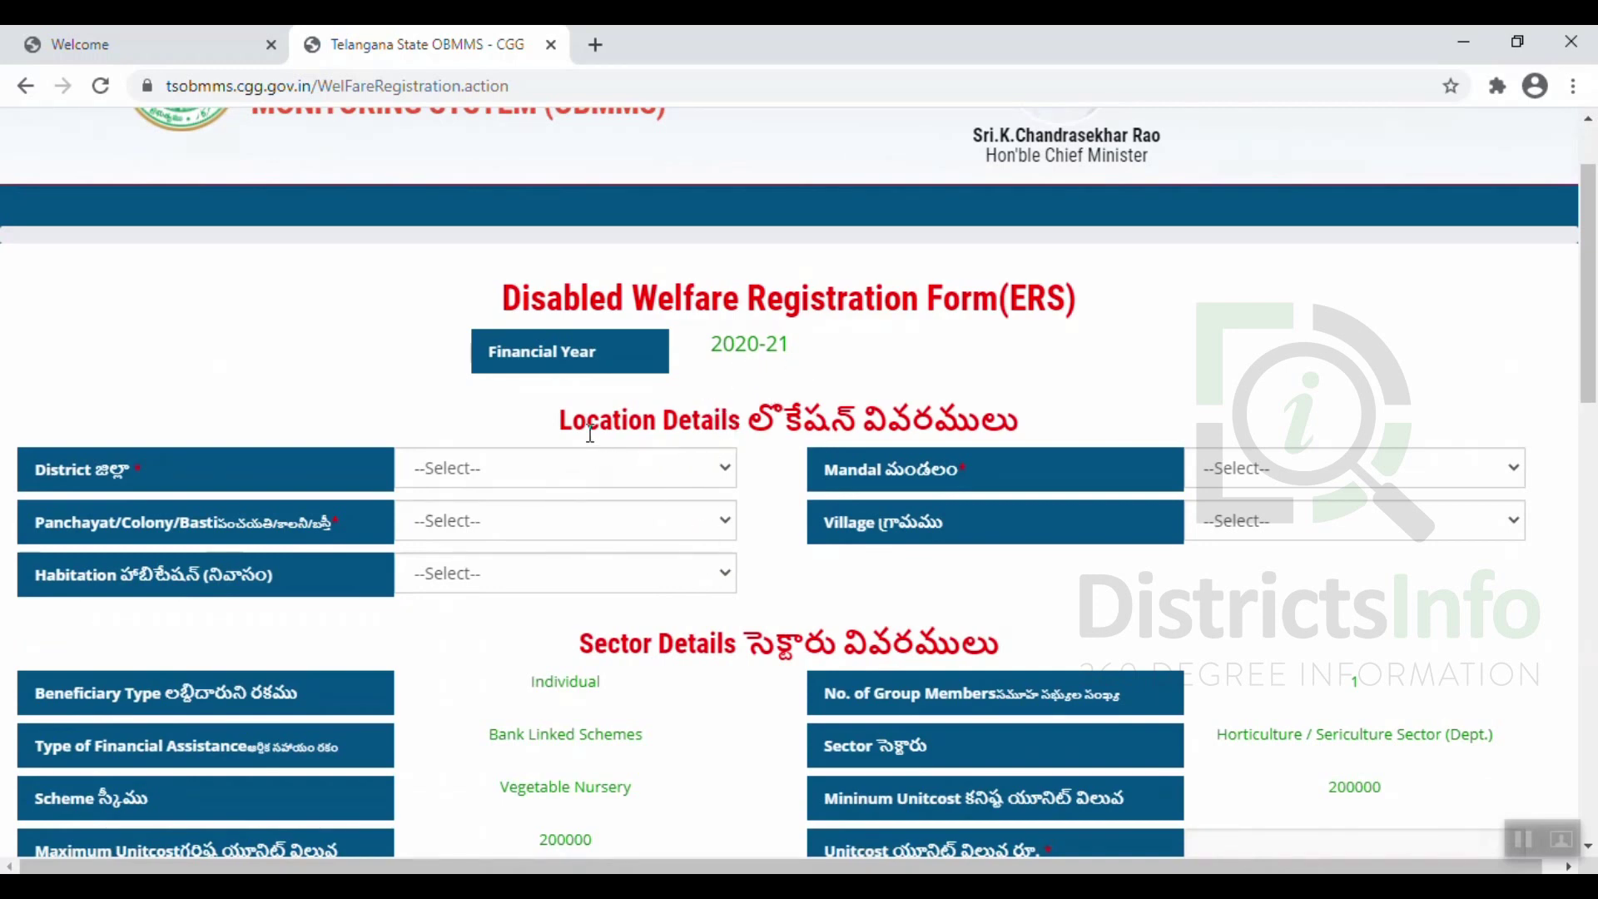
left_click_drag(554, 421, 755, 424)
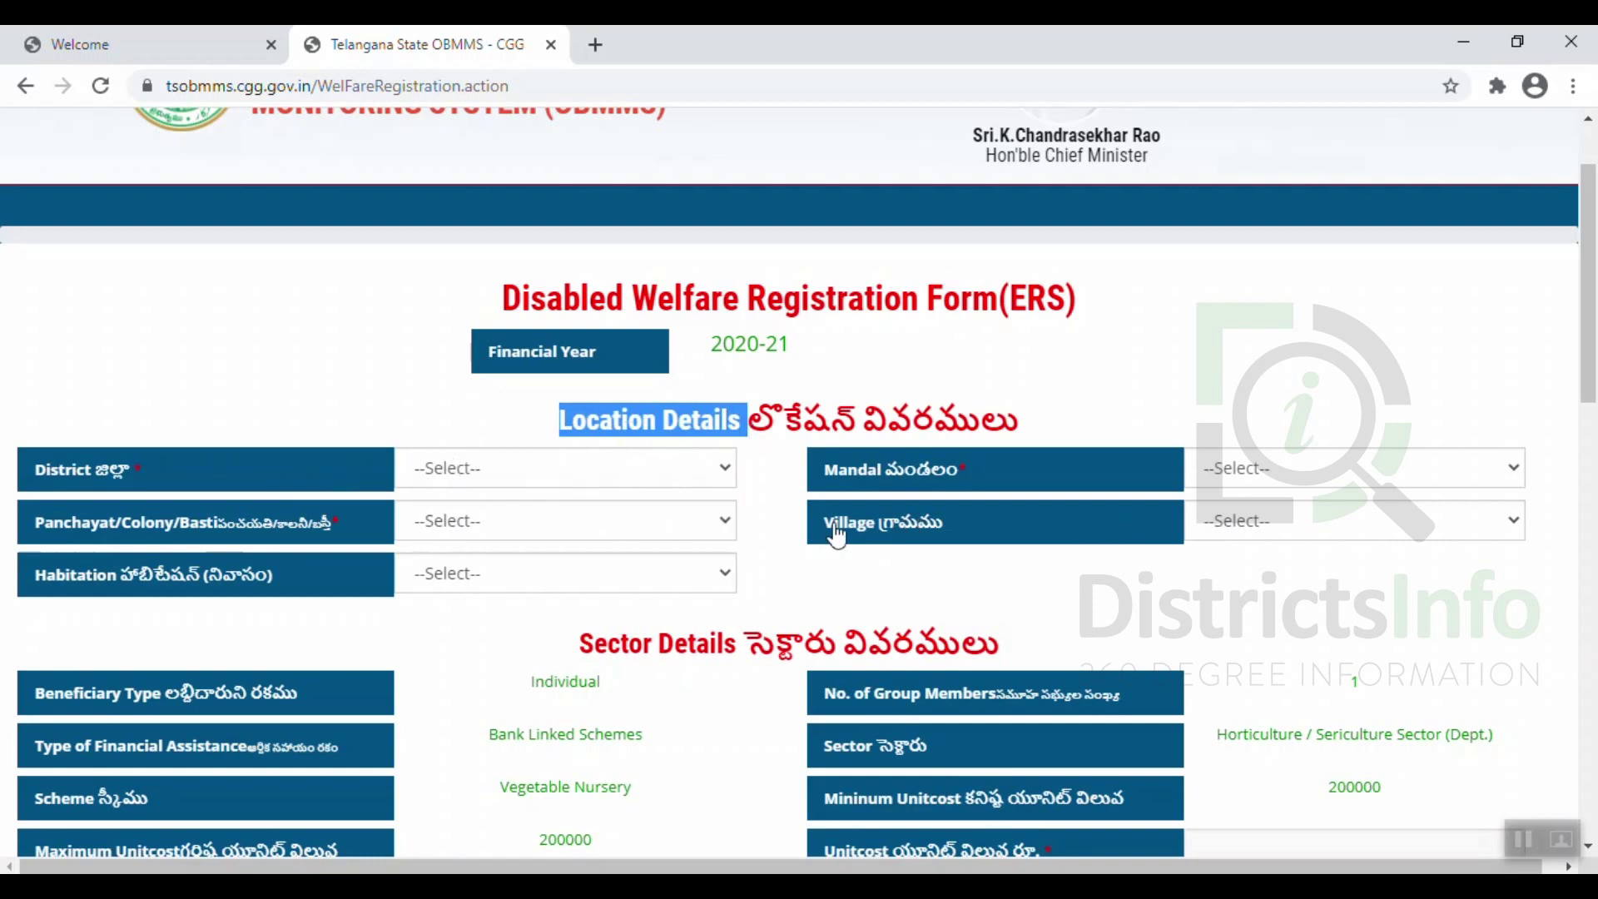
left_click(443, 582)
left_click(441, 573)
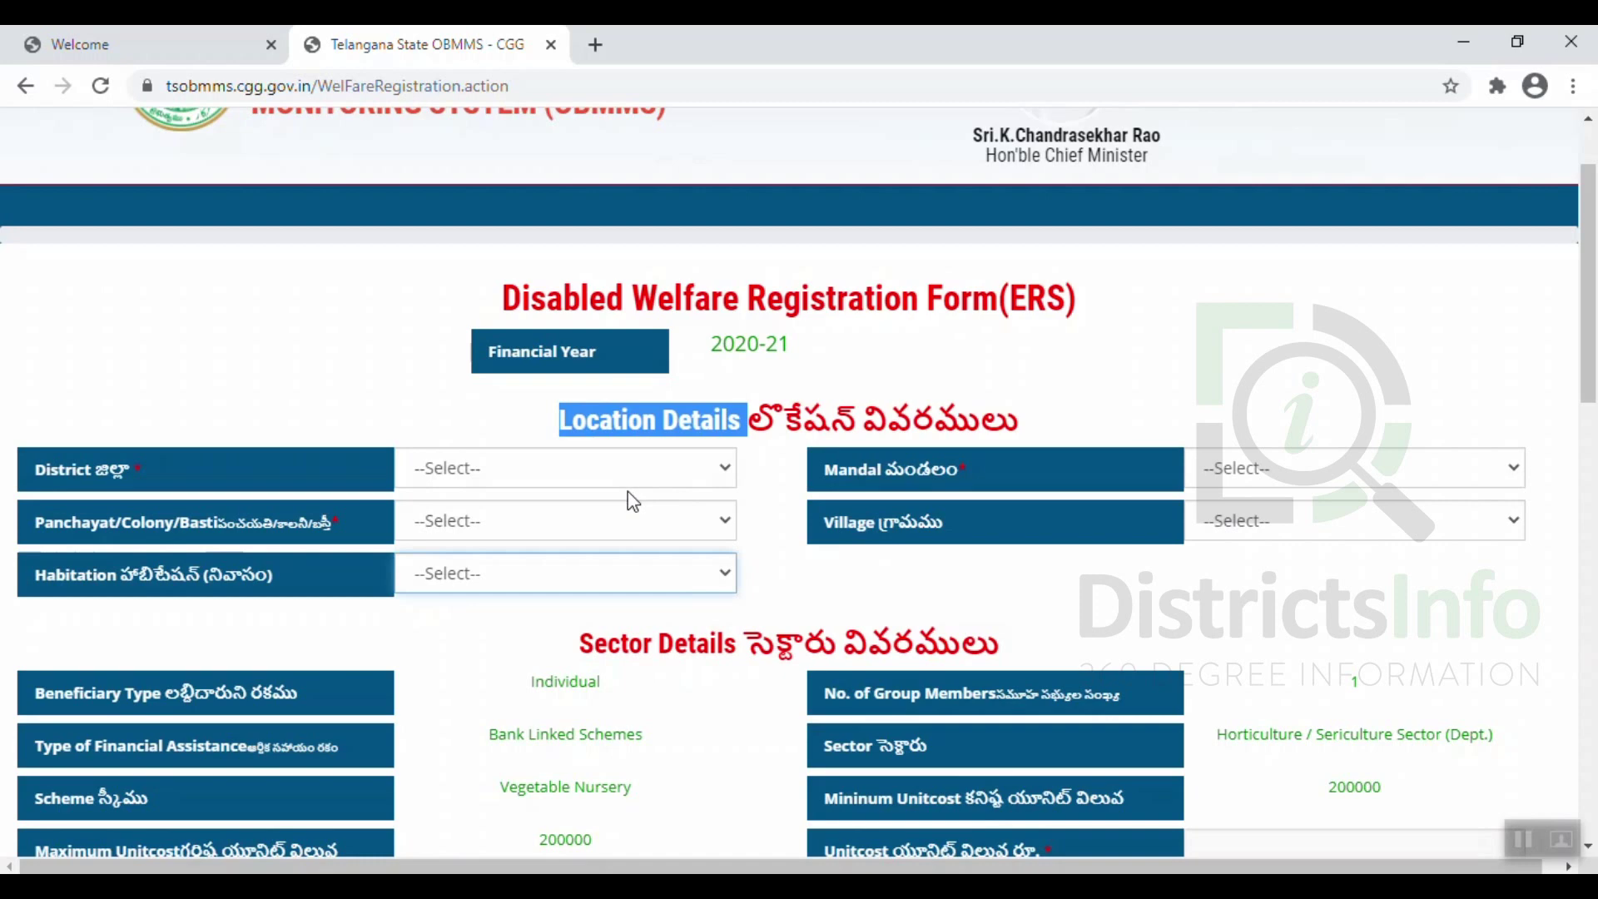
scroll(771, 649, "down", 4)
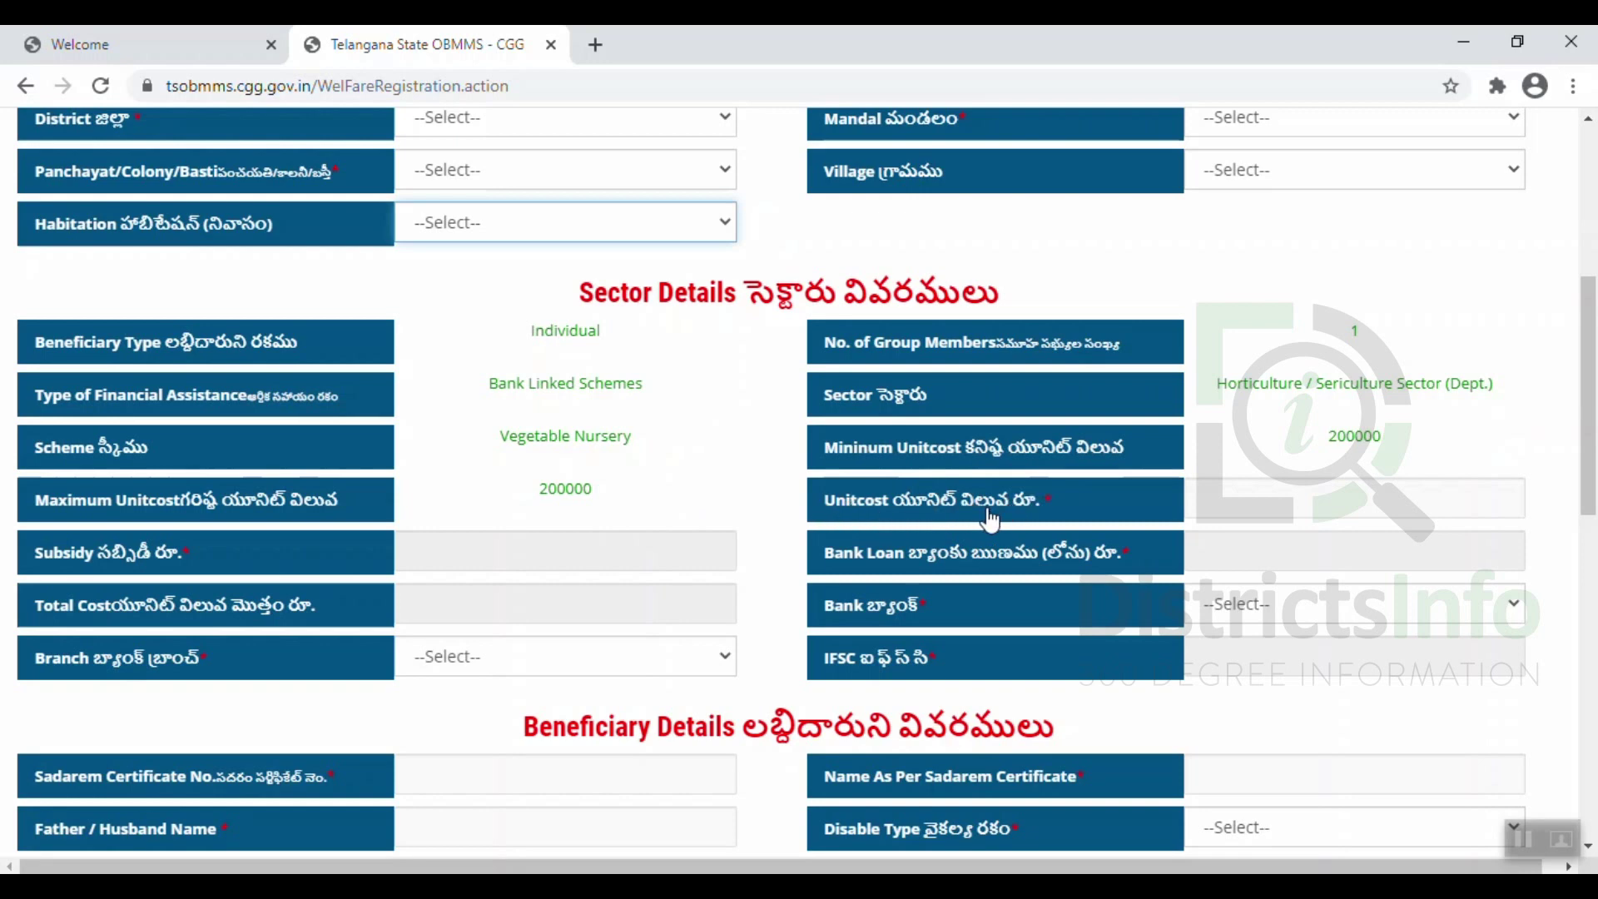
Enter a unit cost of 200000 so subsidy 140000 and bank loan 60000 are calculated.
left_click(1244, 500)
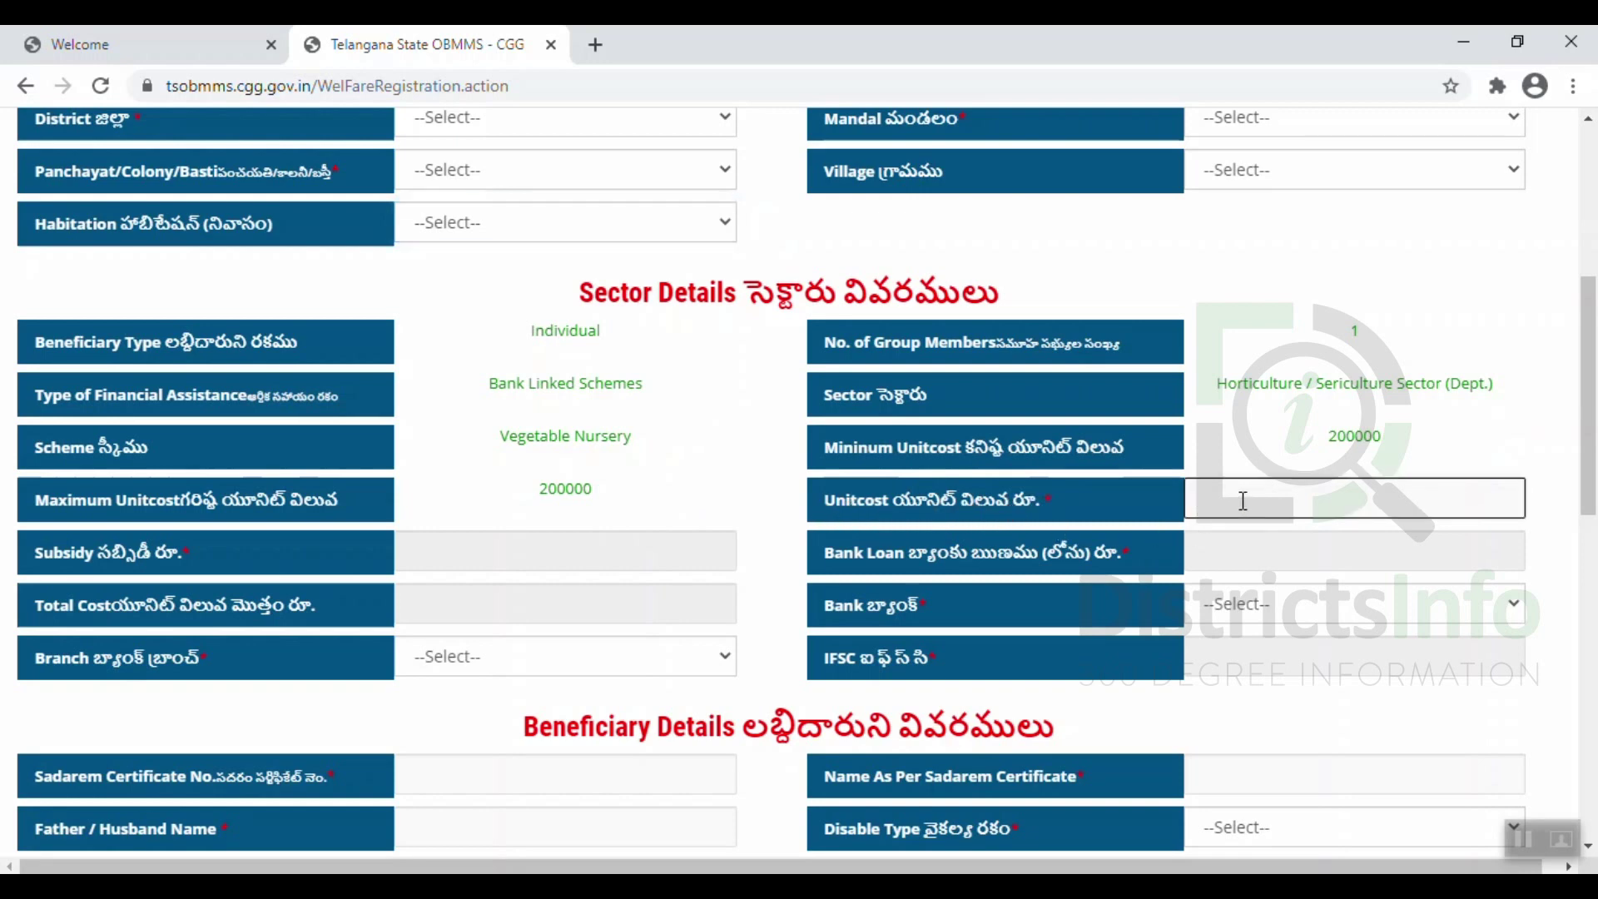
type("200000")
left_click(436, 551)
left_click(436, 551)
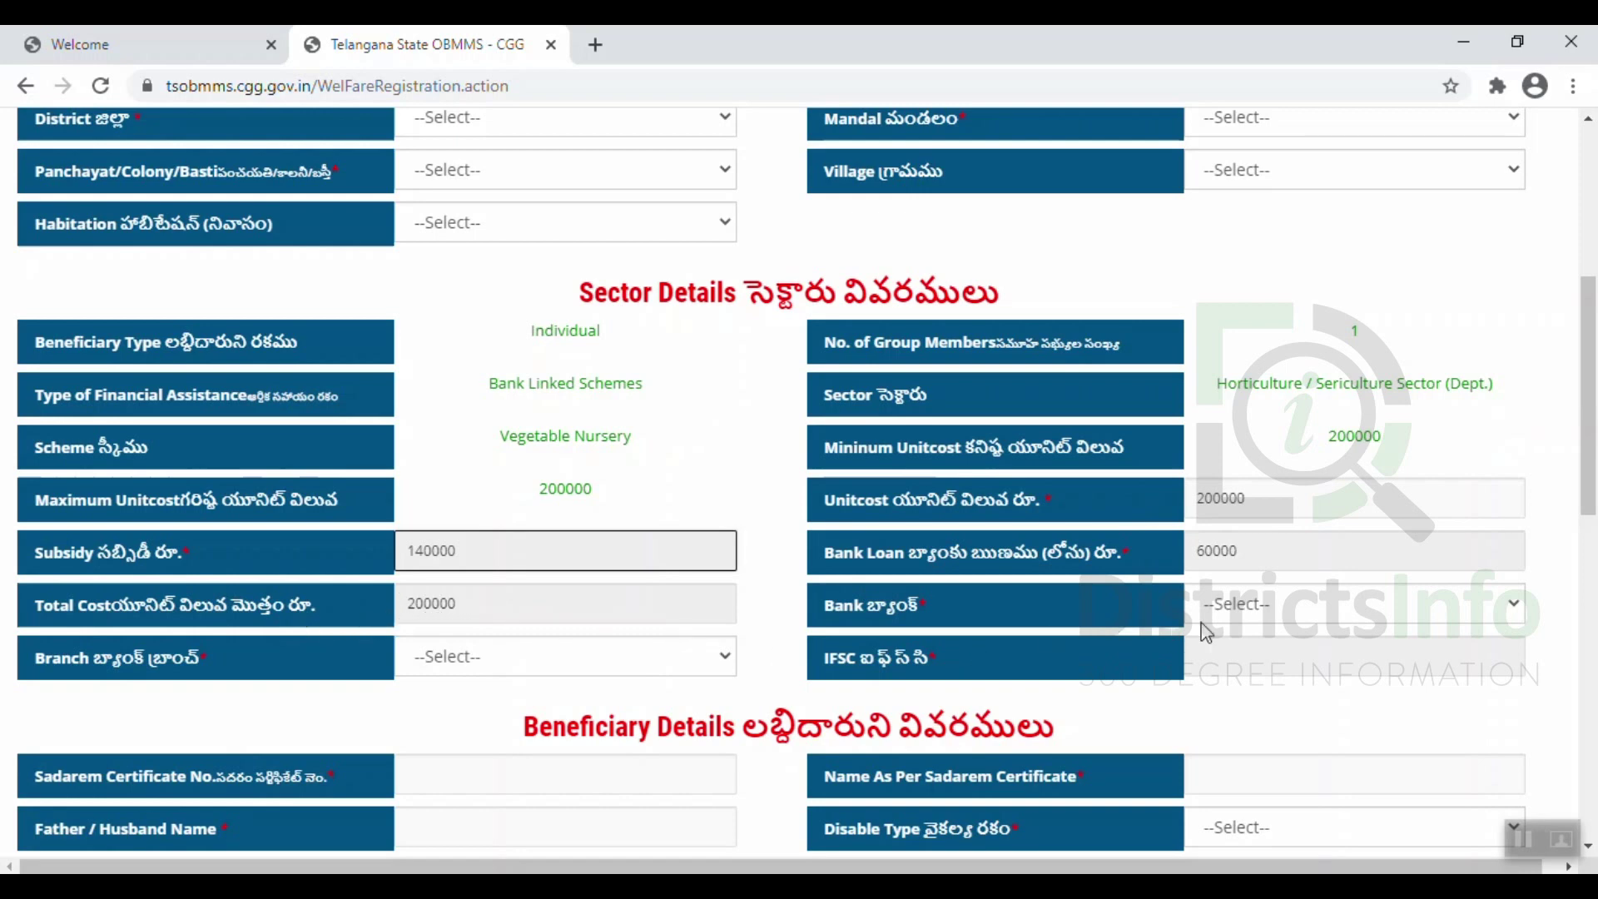
left_click(1250, 610)
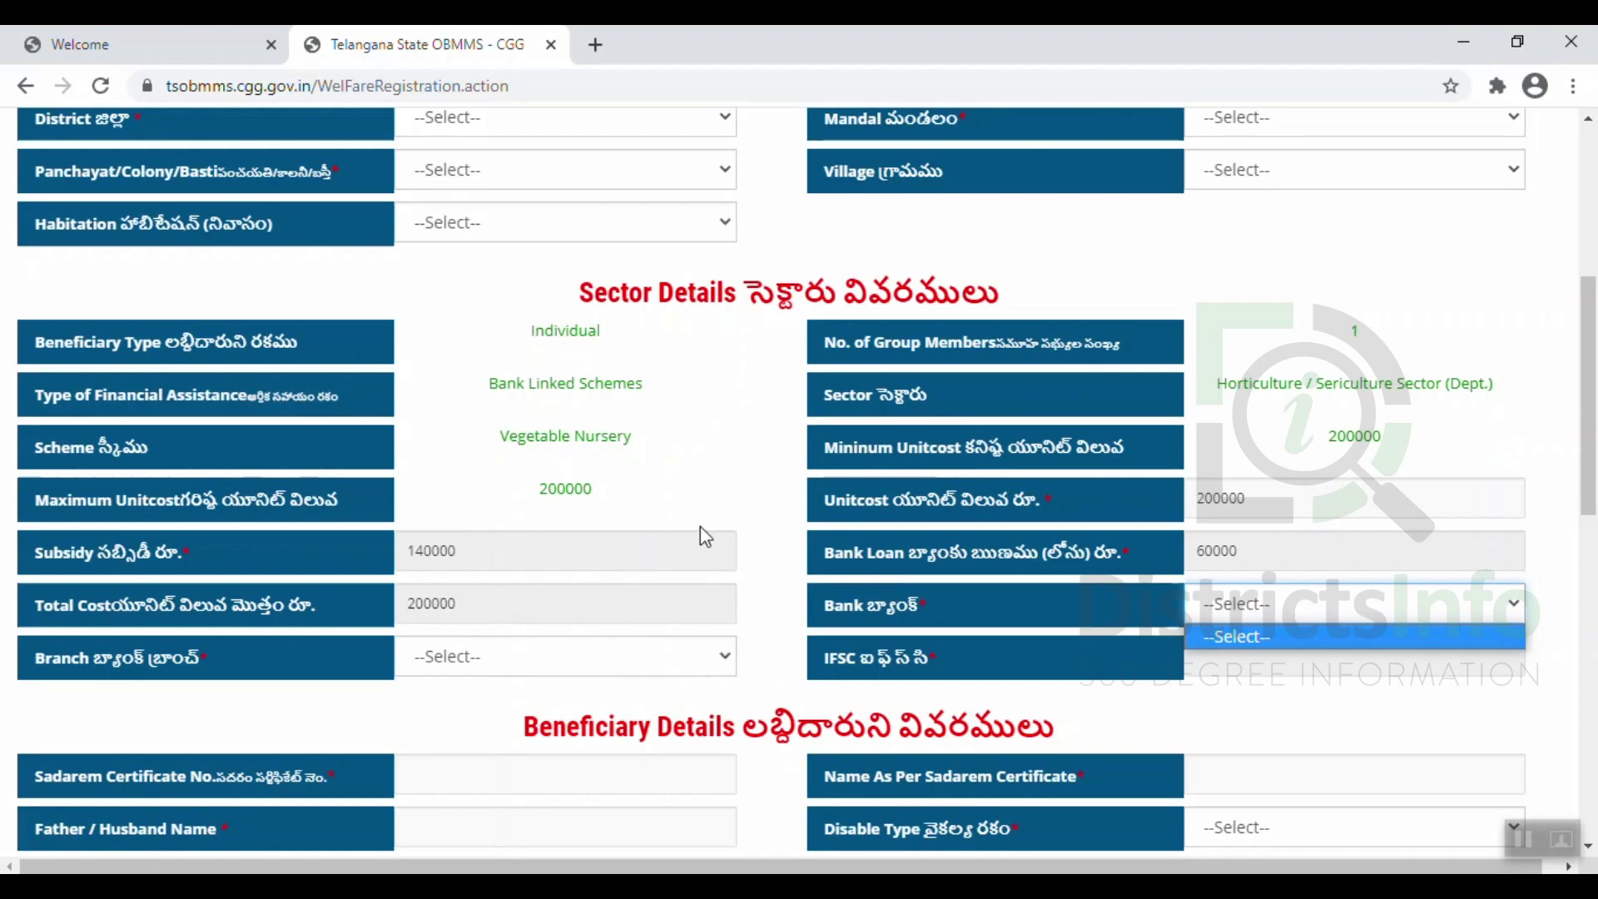
In Beneficiary Details, choose Disable Type Physical Disability and sub type Acid Attack Victim.
scroll(739, 616, "down", 2)
scroll(739, 637, "down", 4)
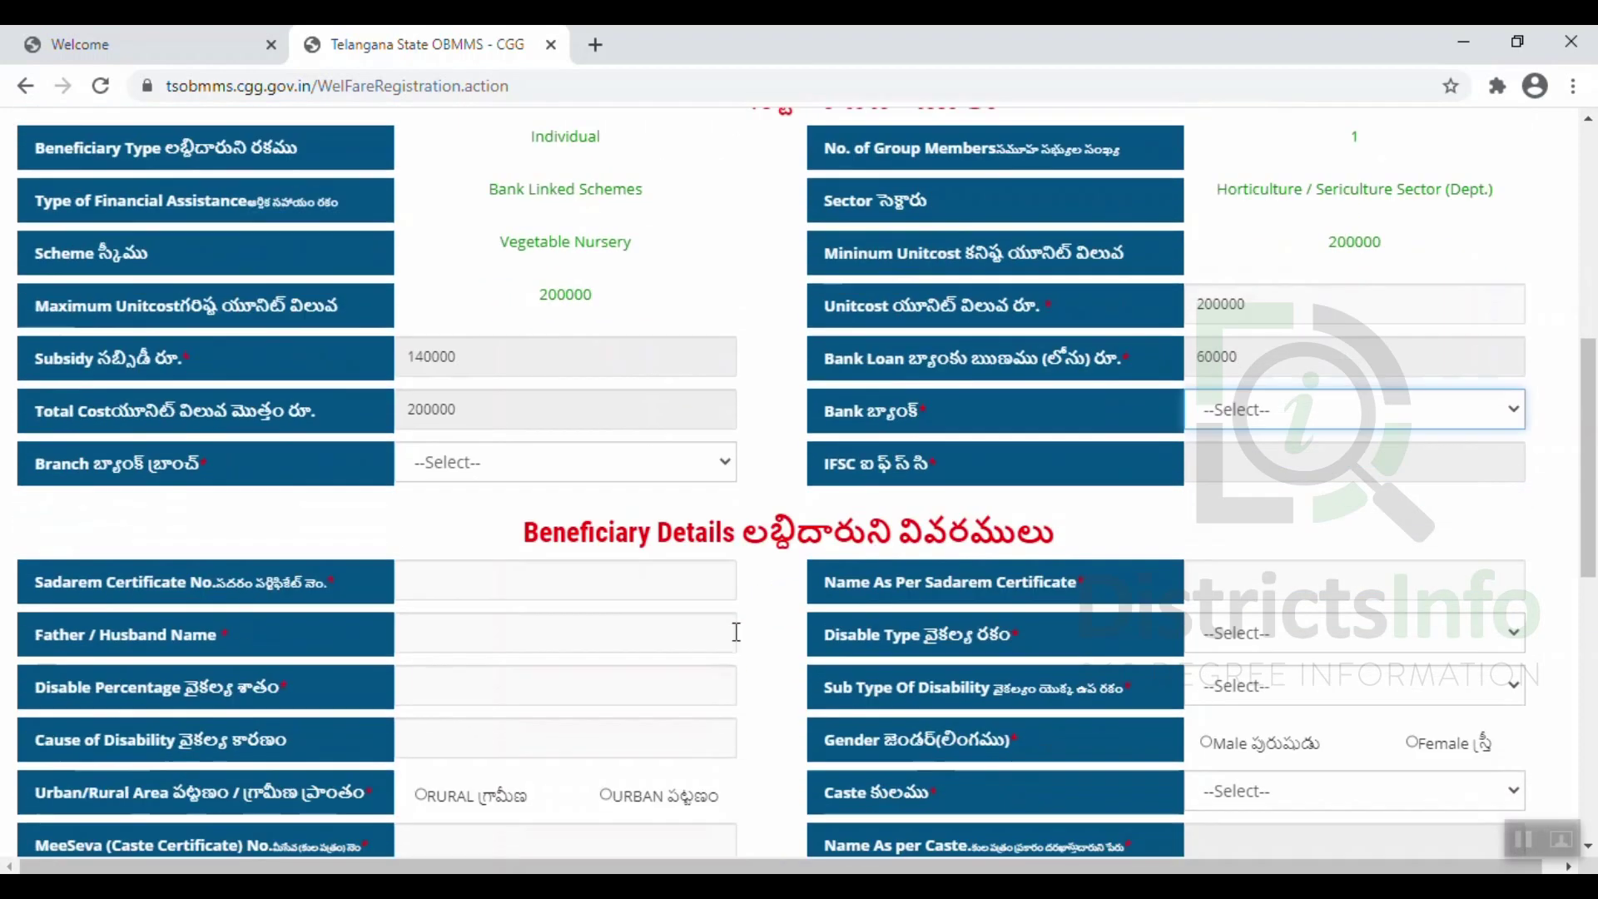
scroll(739, 642, "down", 2)
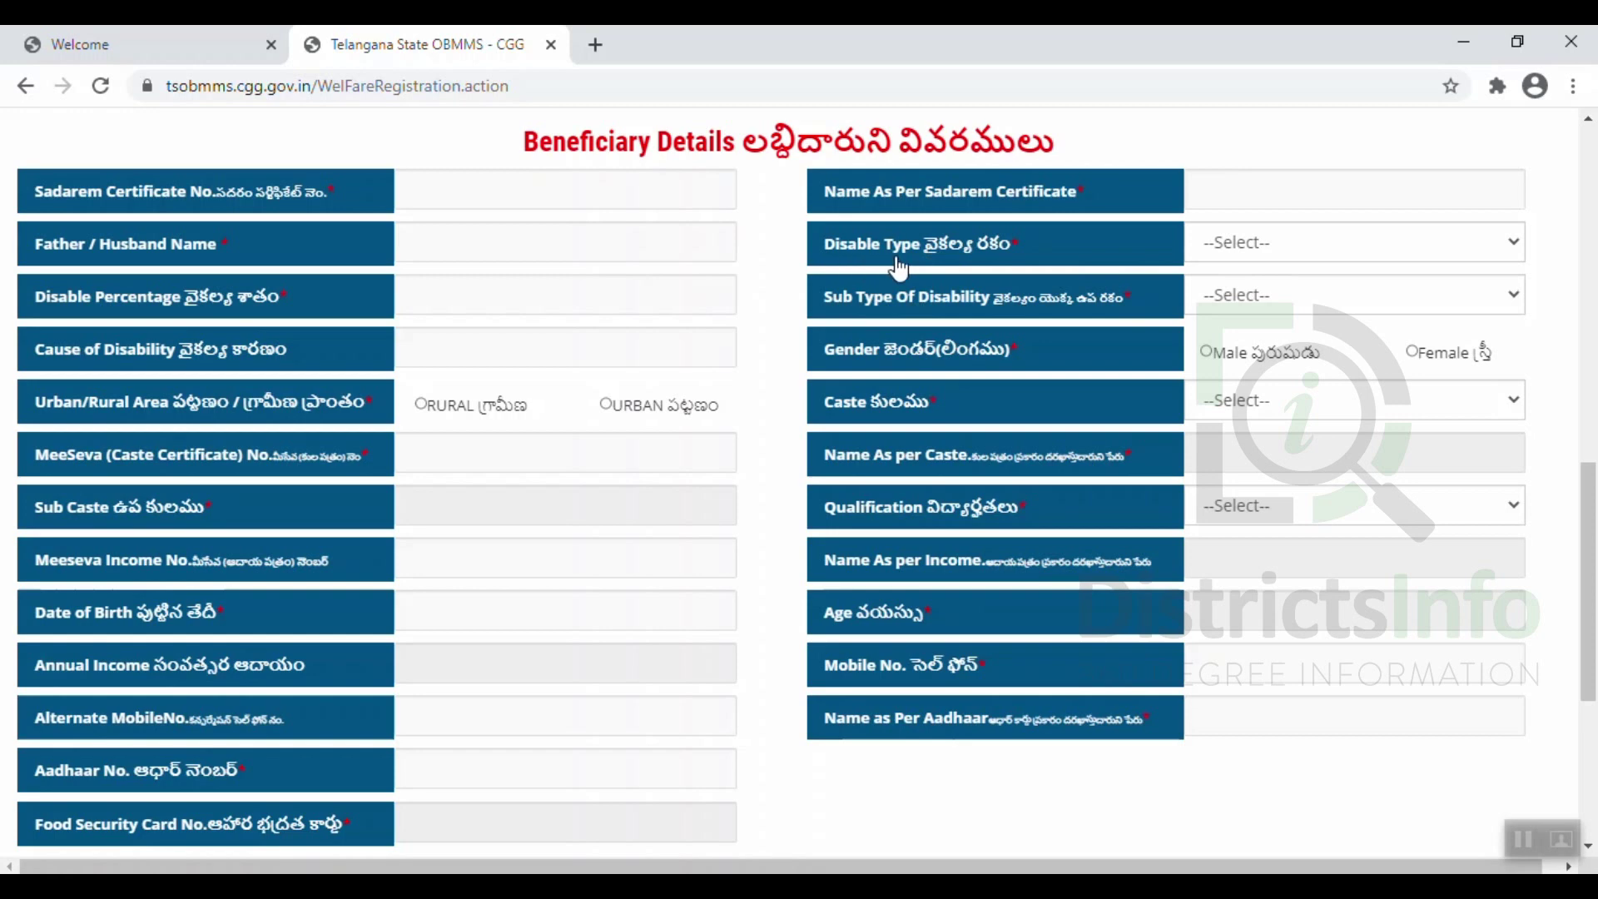
left_click(1223, 241)
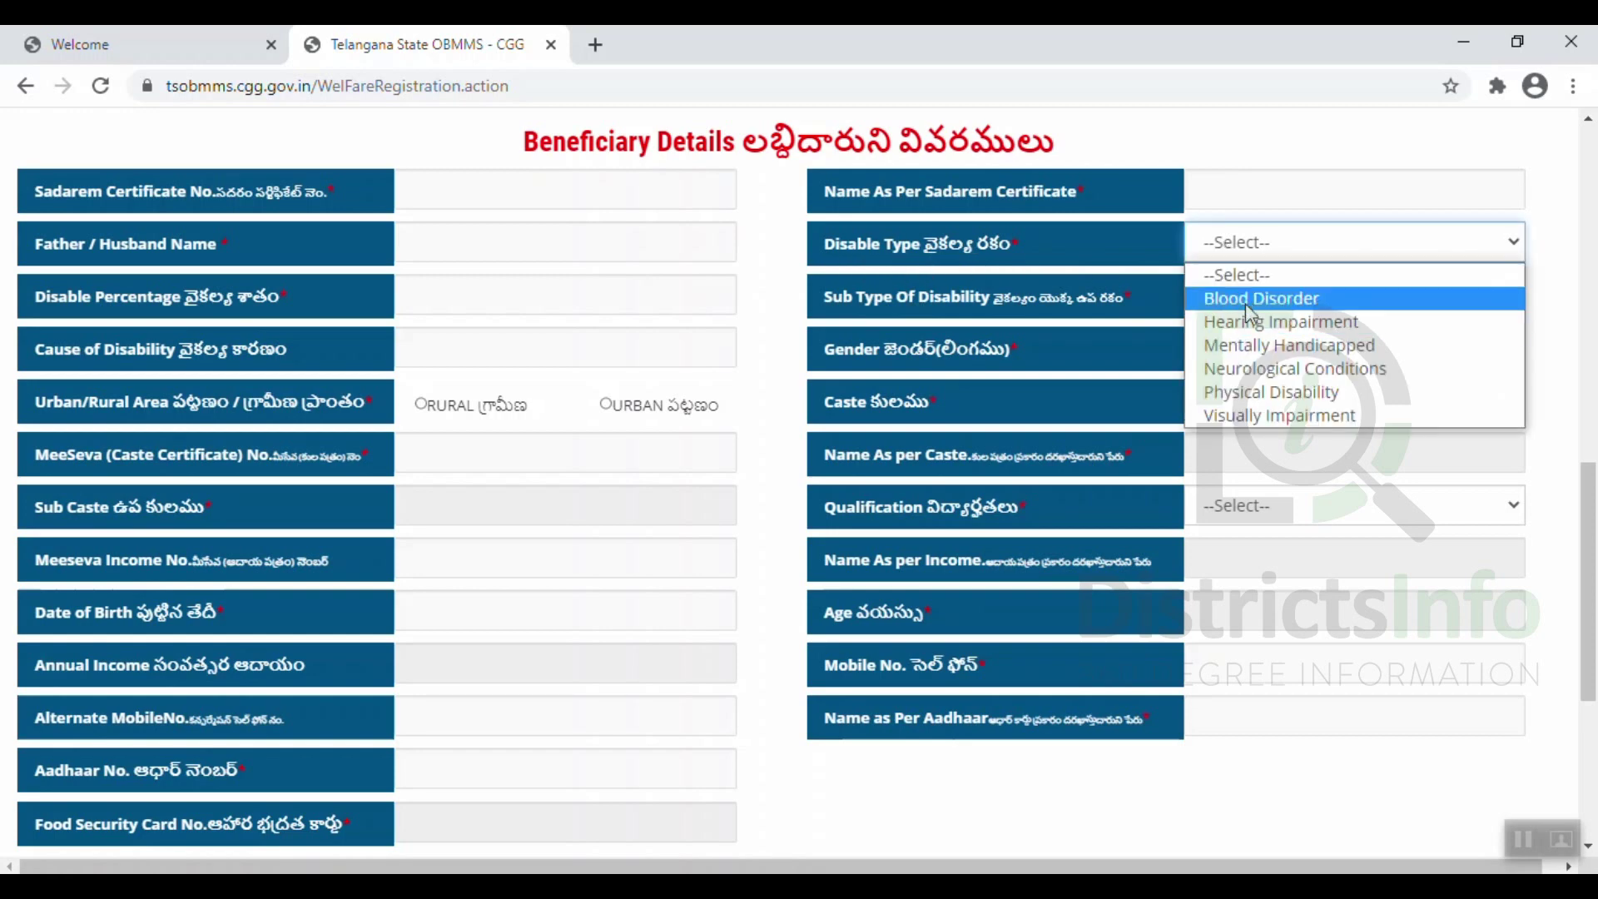
left_click(1257, 392)
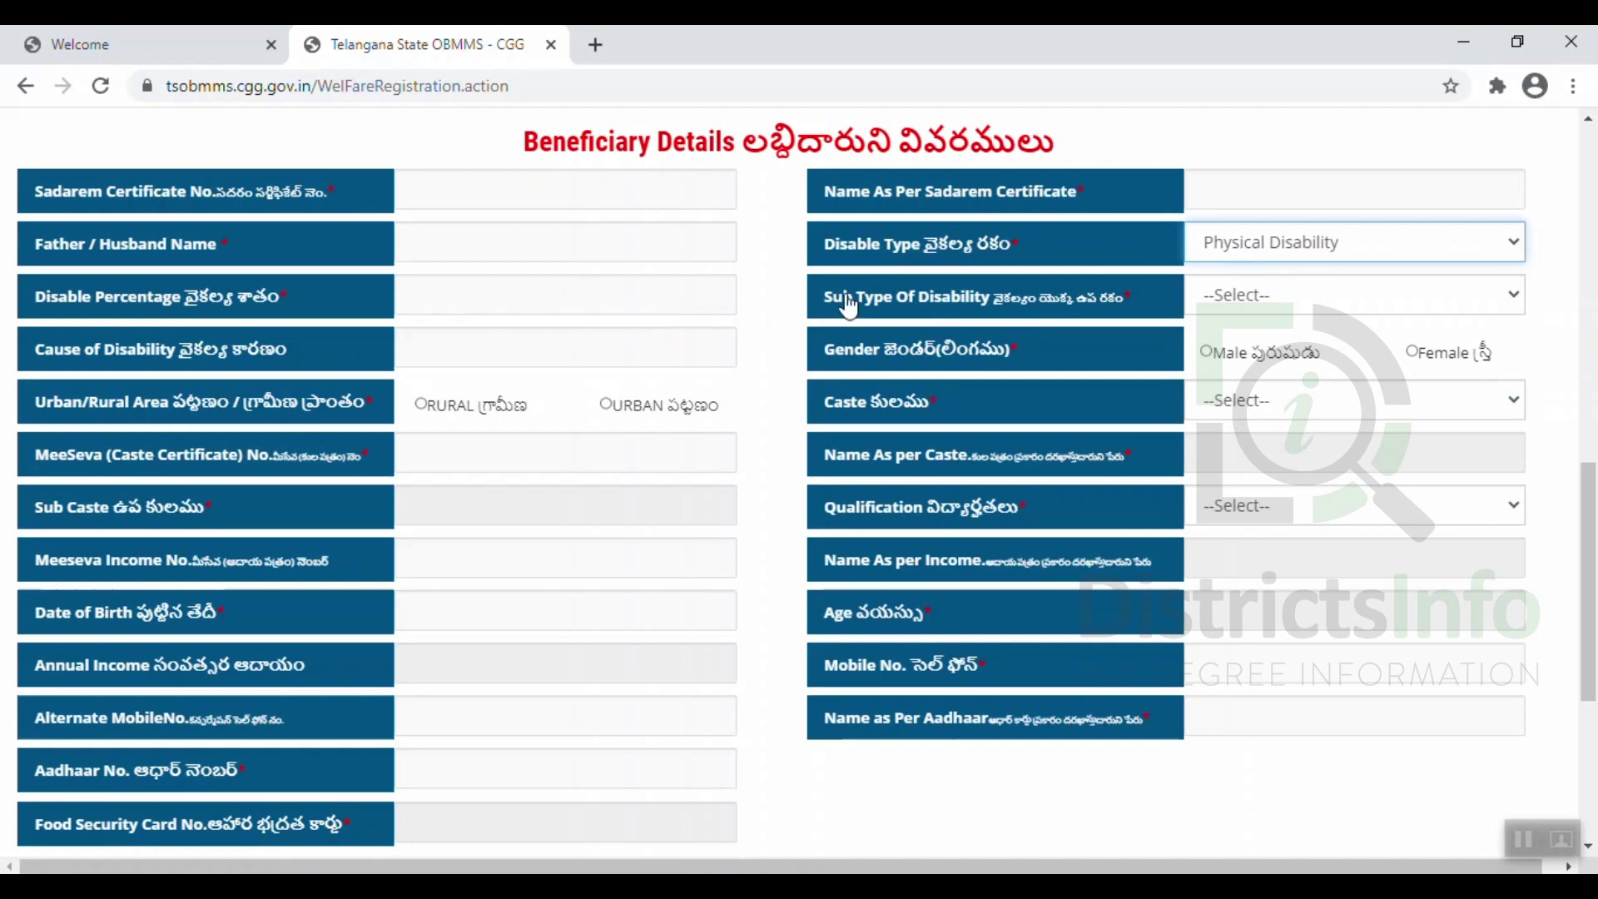
left_click(1215, 301)
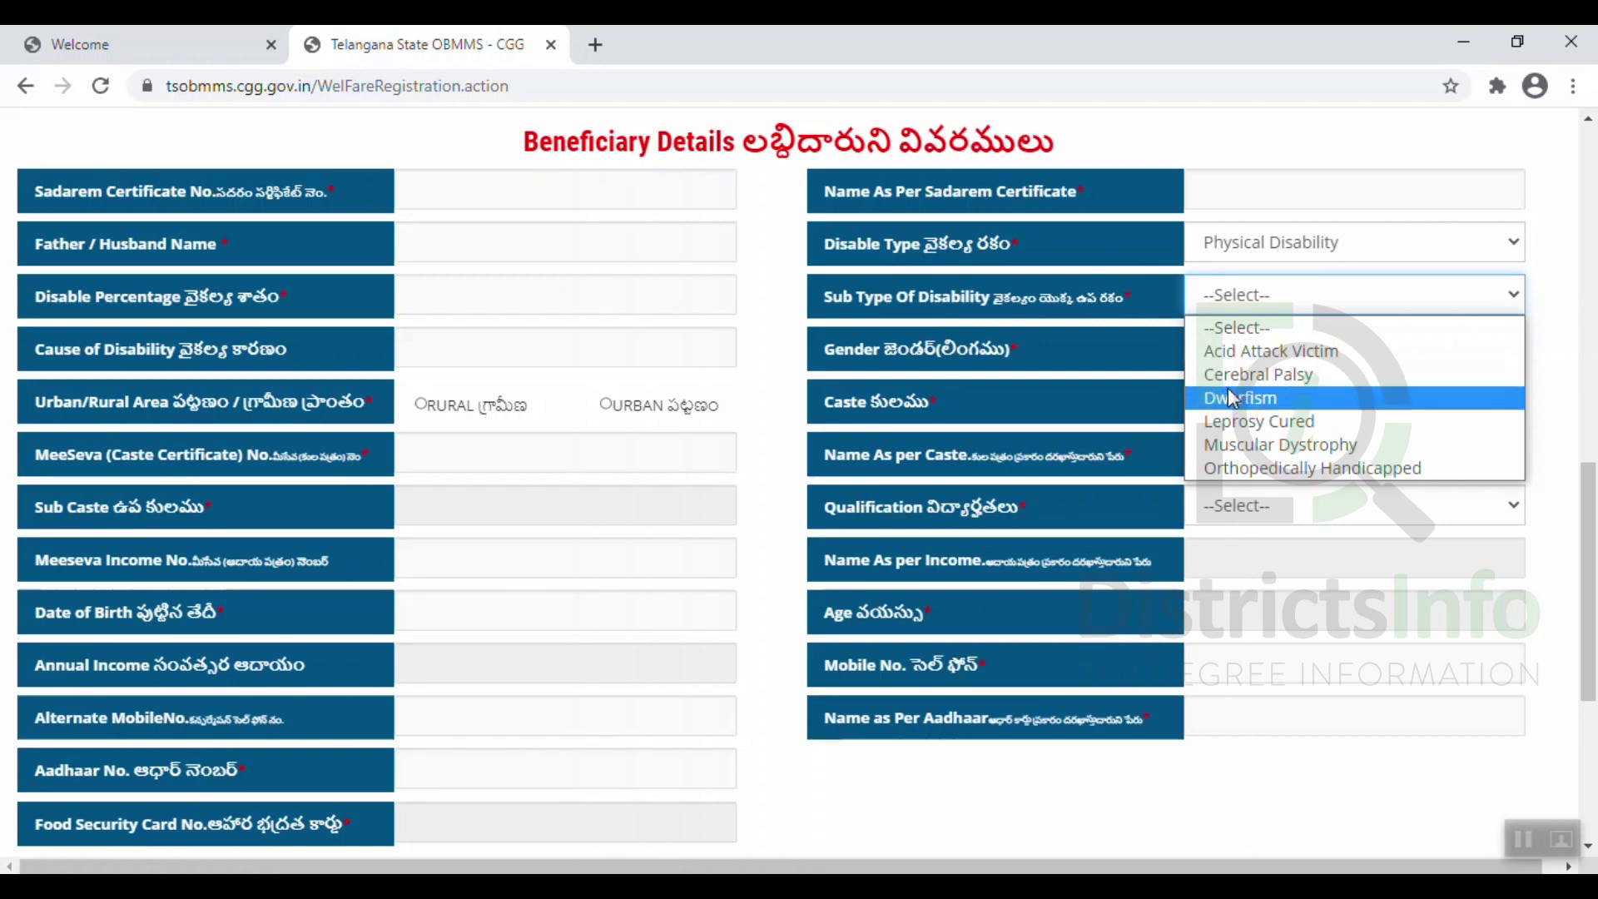
left_click(1227, 351)
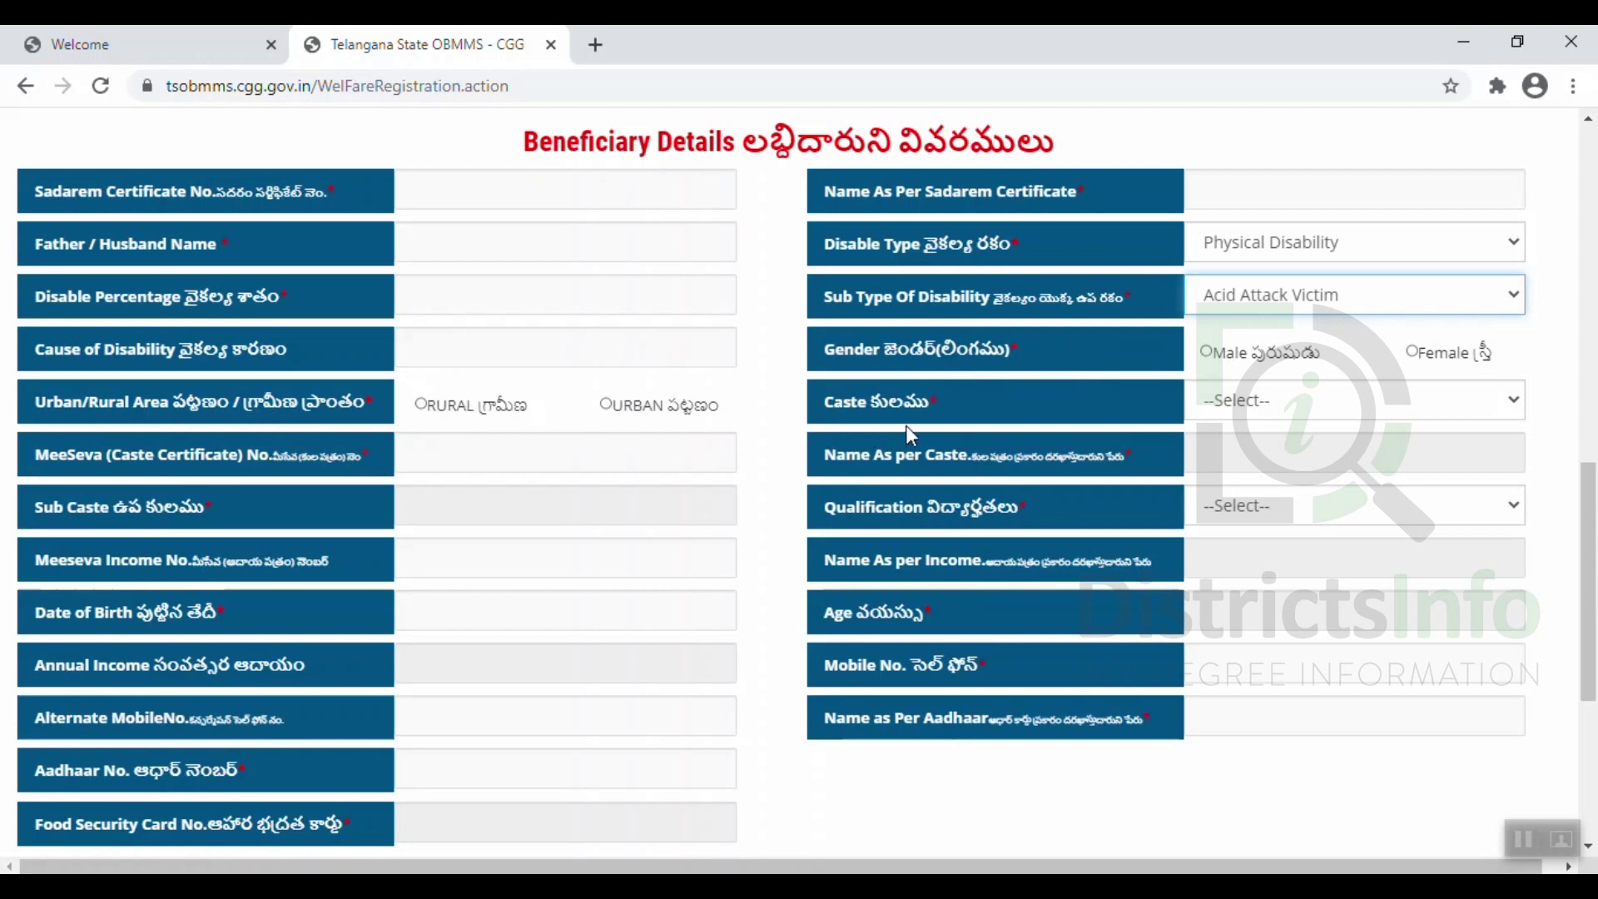
Open the Caste list twice and close it both times without choosing a caste.
left_click(1259, 404)
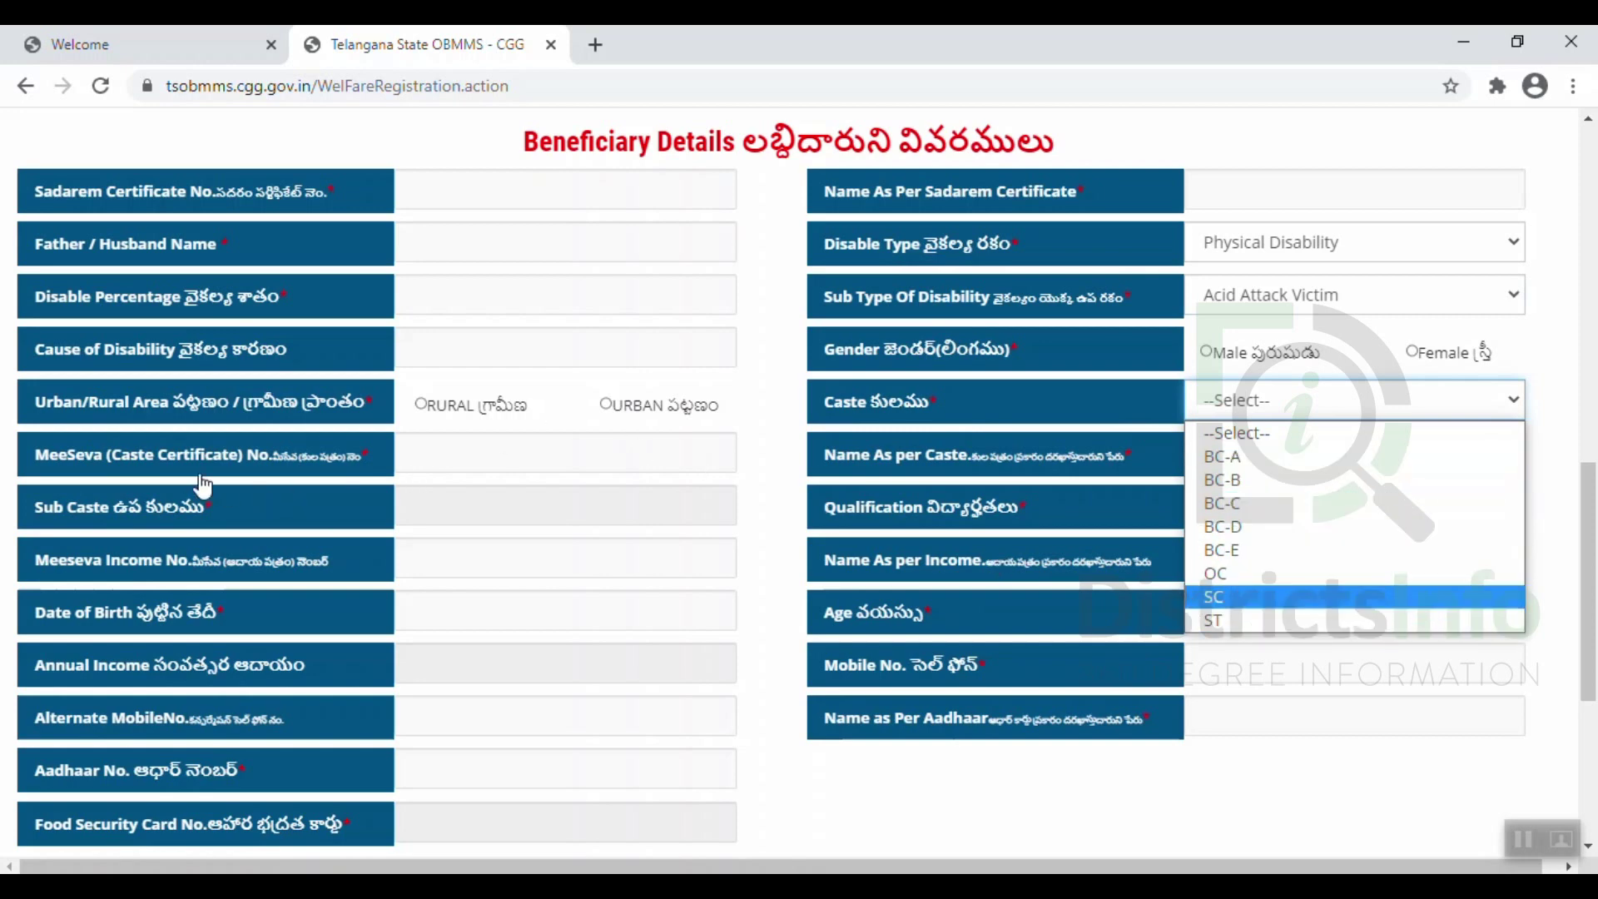
left_click(501, 453)
left_click(1243, 403)
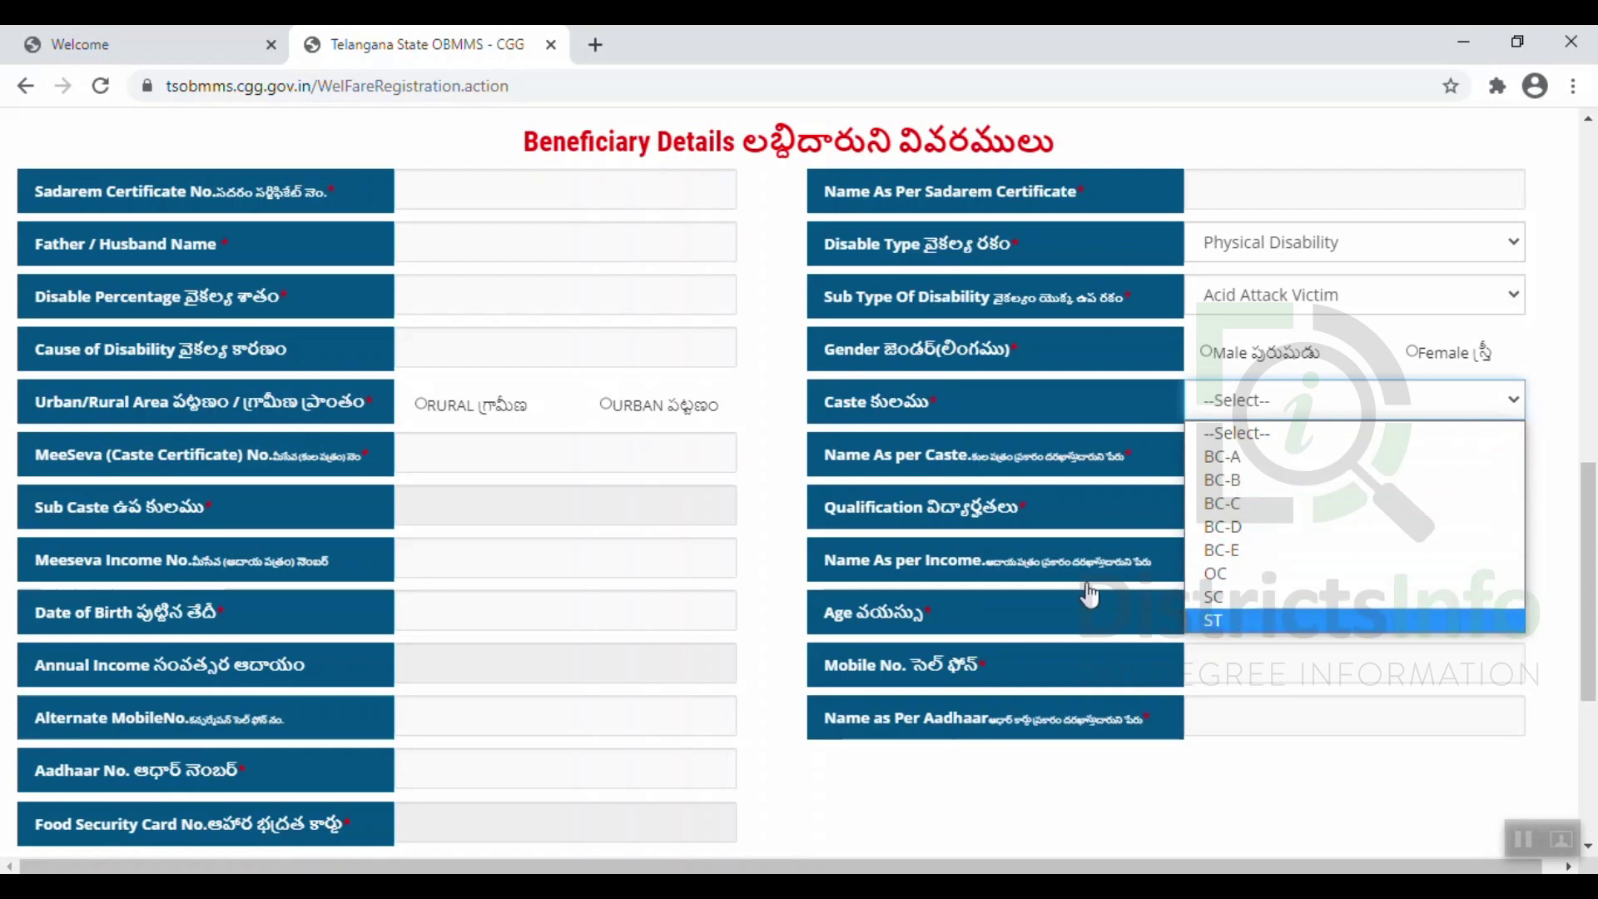
left_click(596, 454)
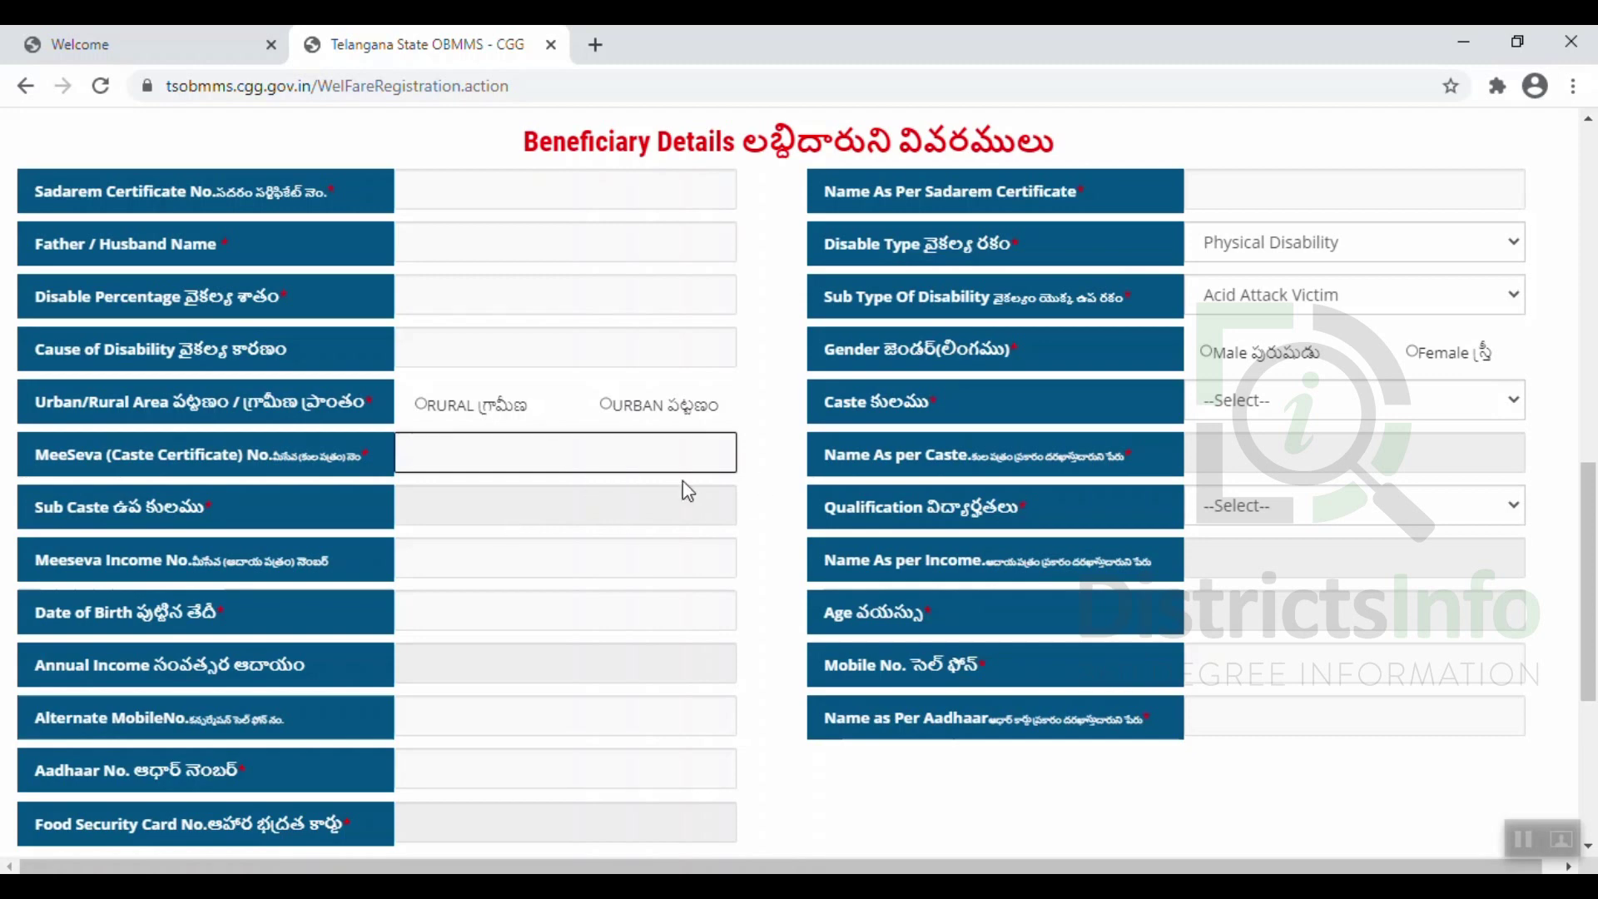
Set Qualification to S.S.C Pass and go to the new Class/Course field.
left_click(1223, 506)
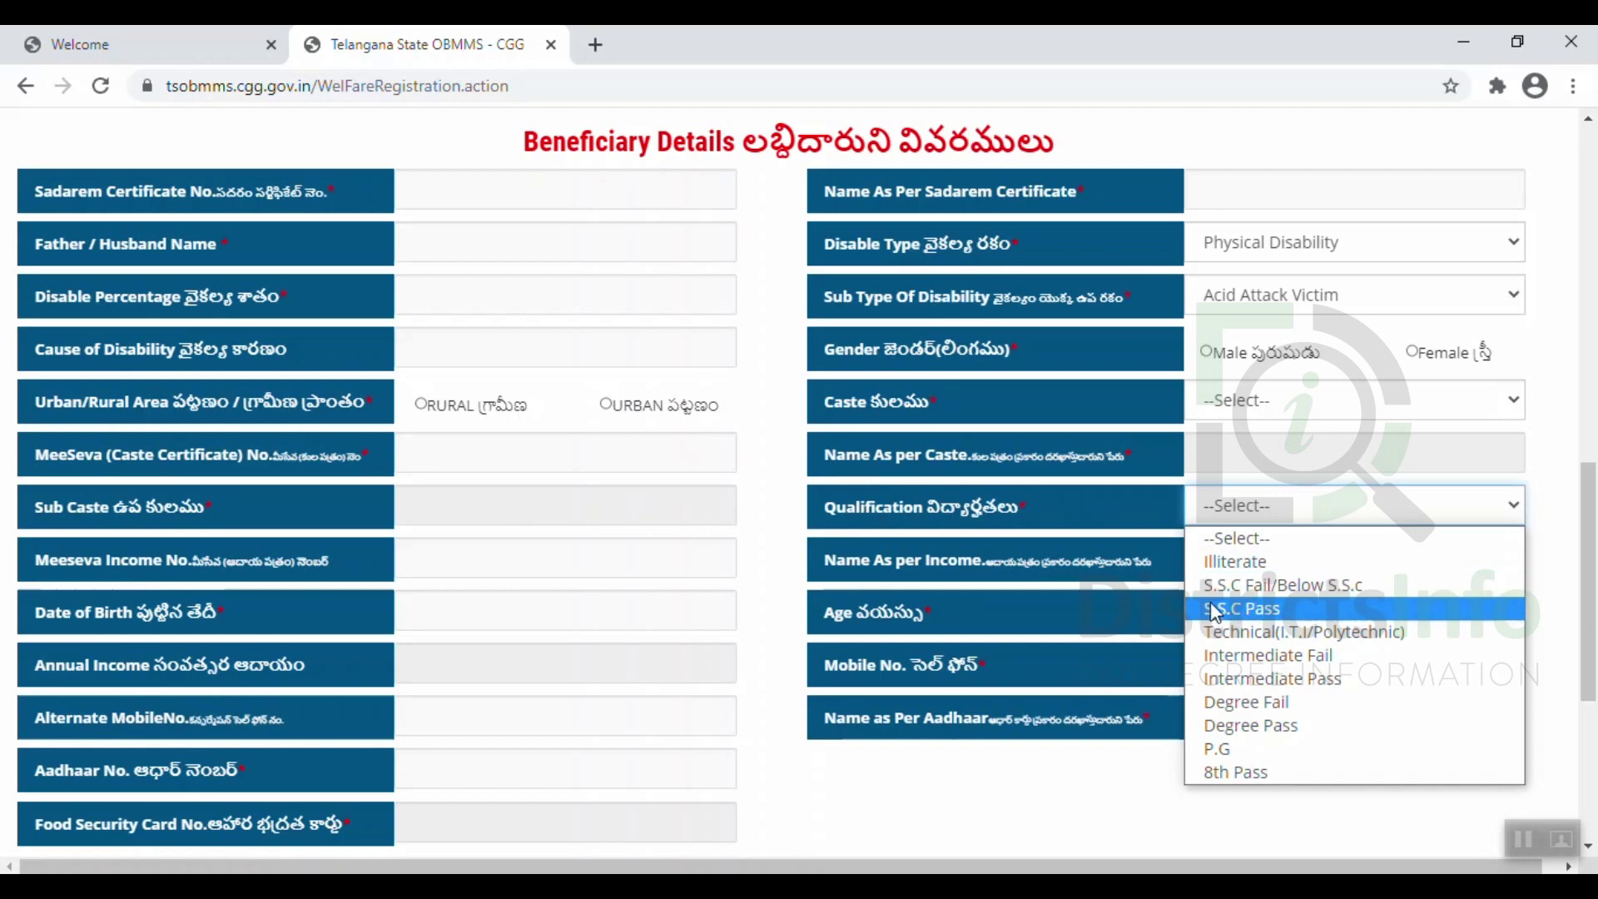
left_click(1216, 610)
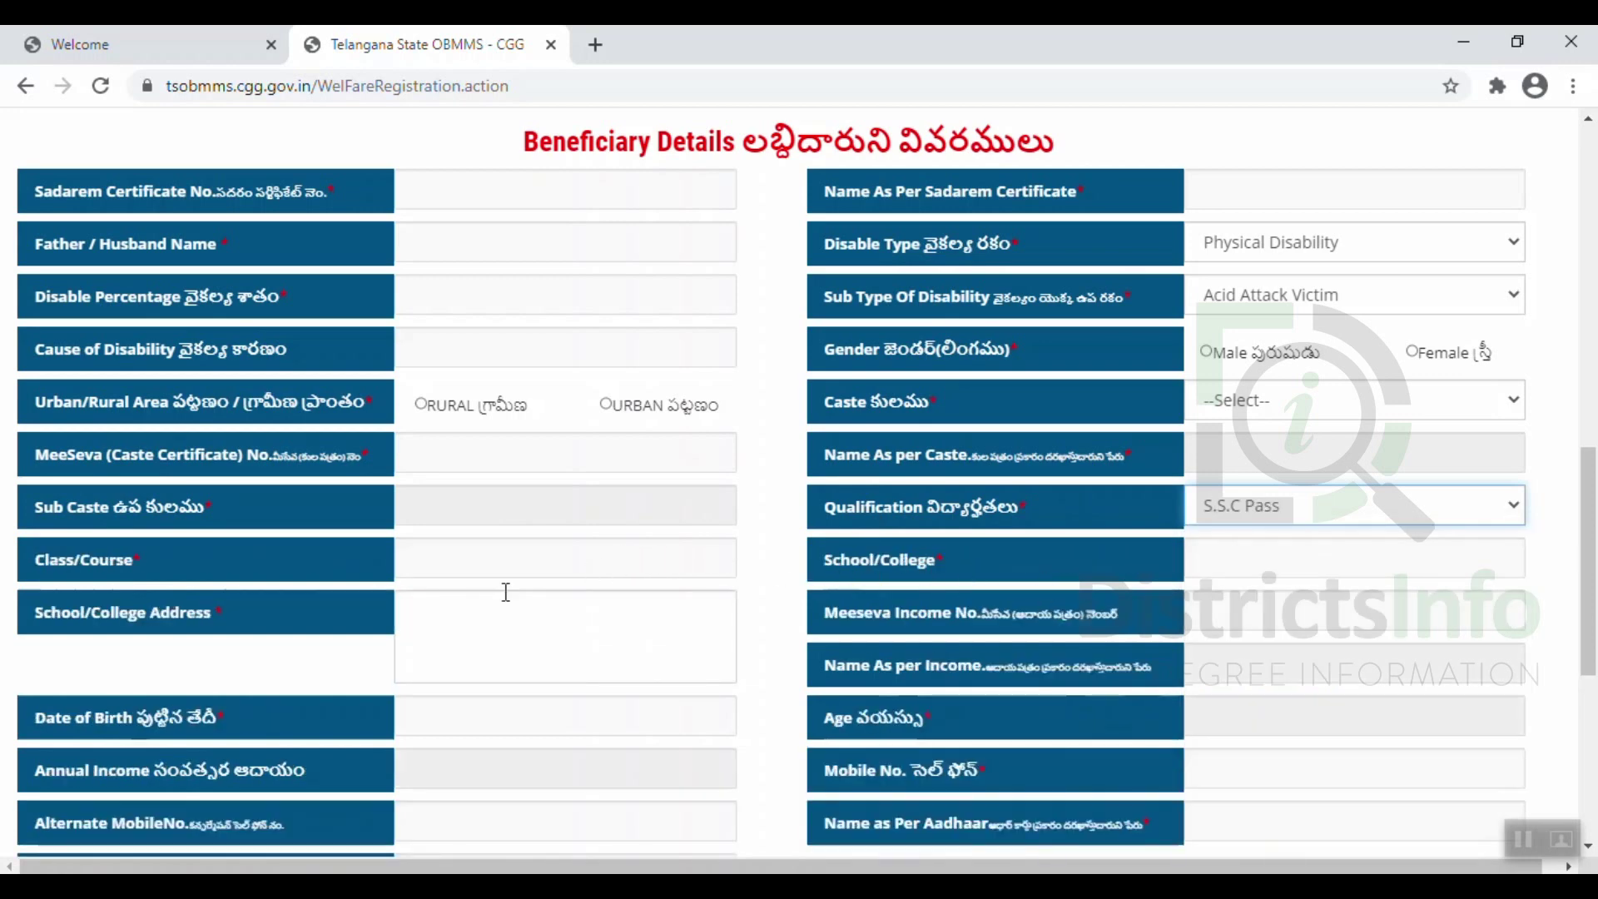
left_click(473, 558)
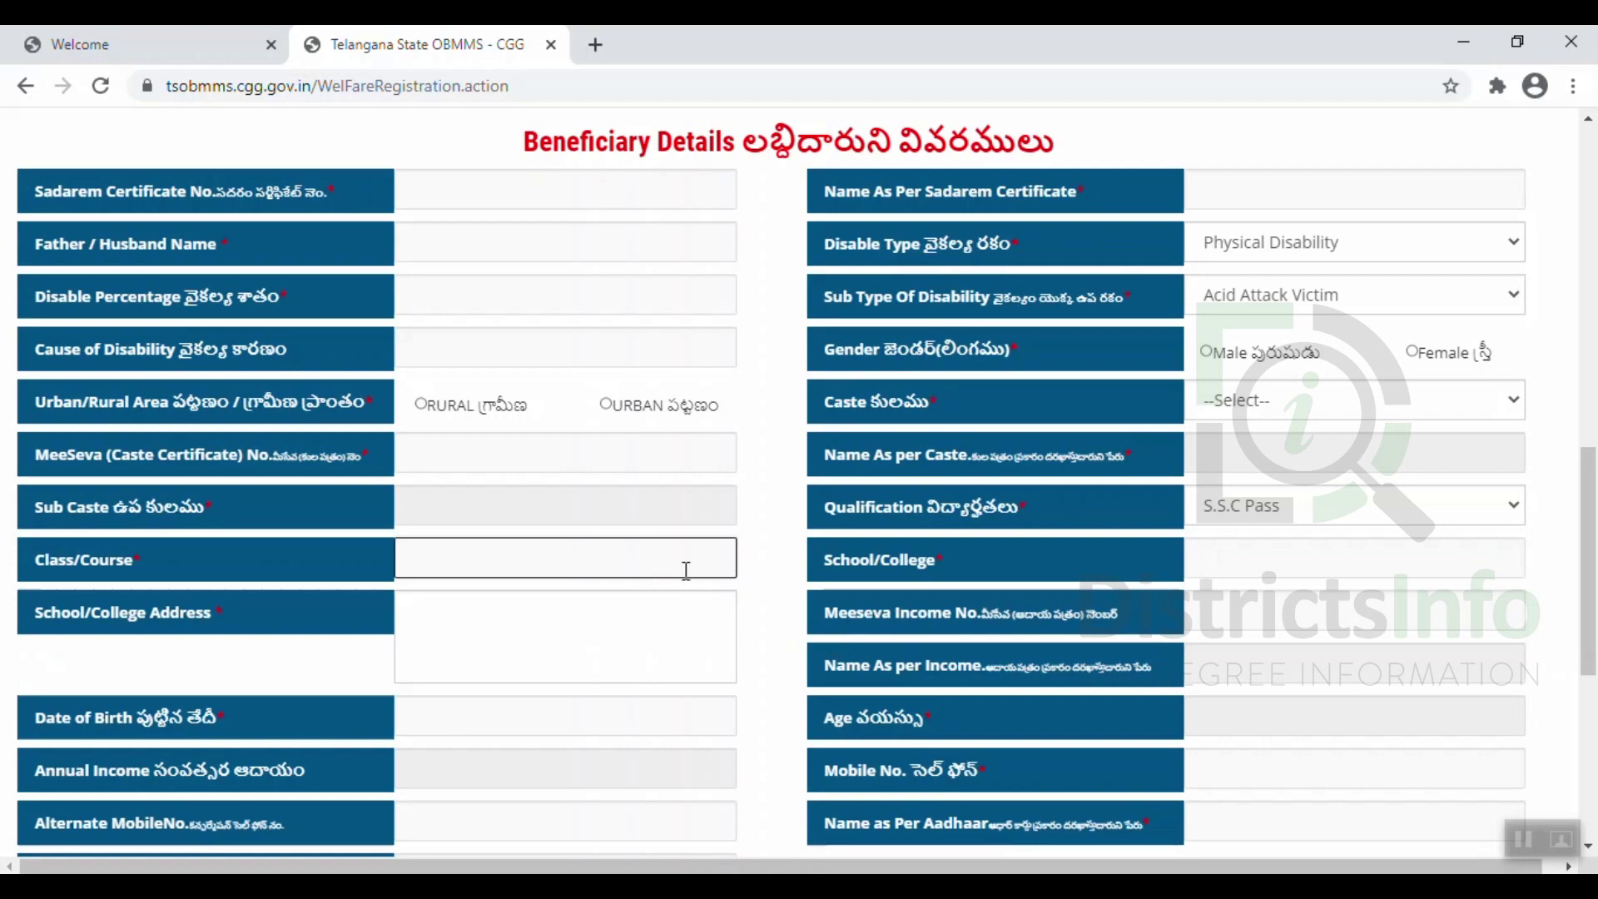
Select the Meeseva Income No. field, open the Date of Birth calendar, and scroll down to Self Confirmation.
scroll(693, 558, "down", 2)
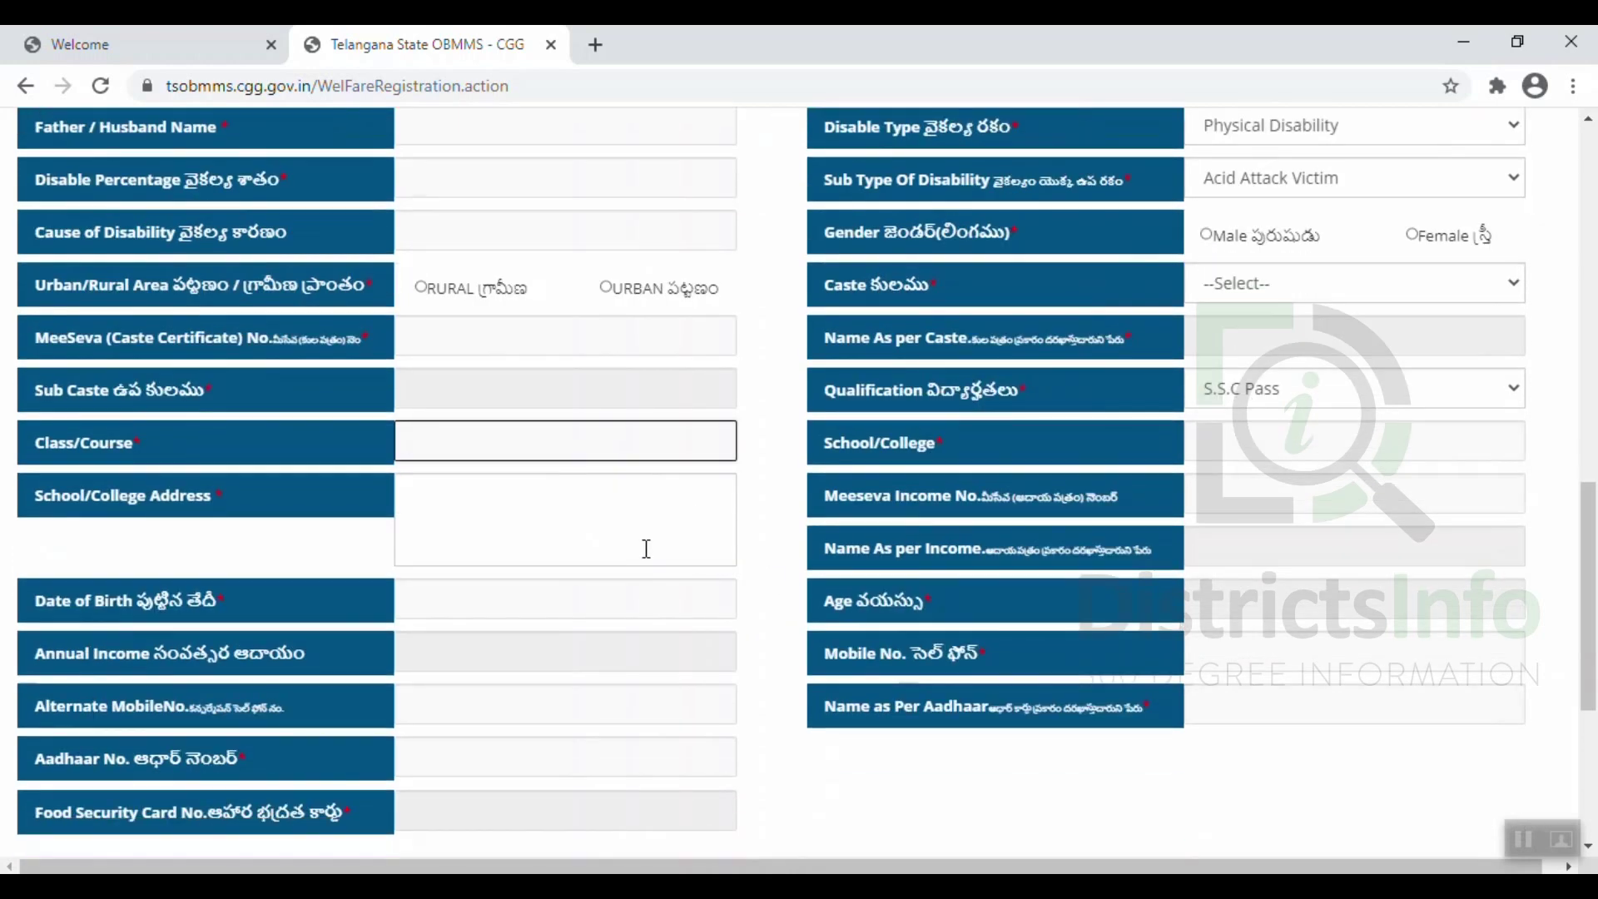
left_click(1215, 495)
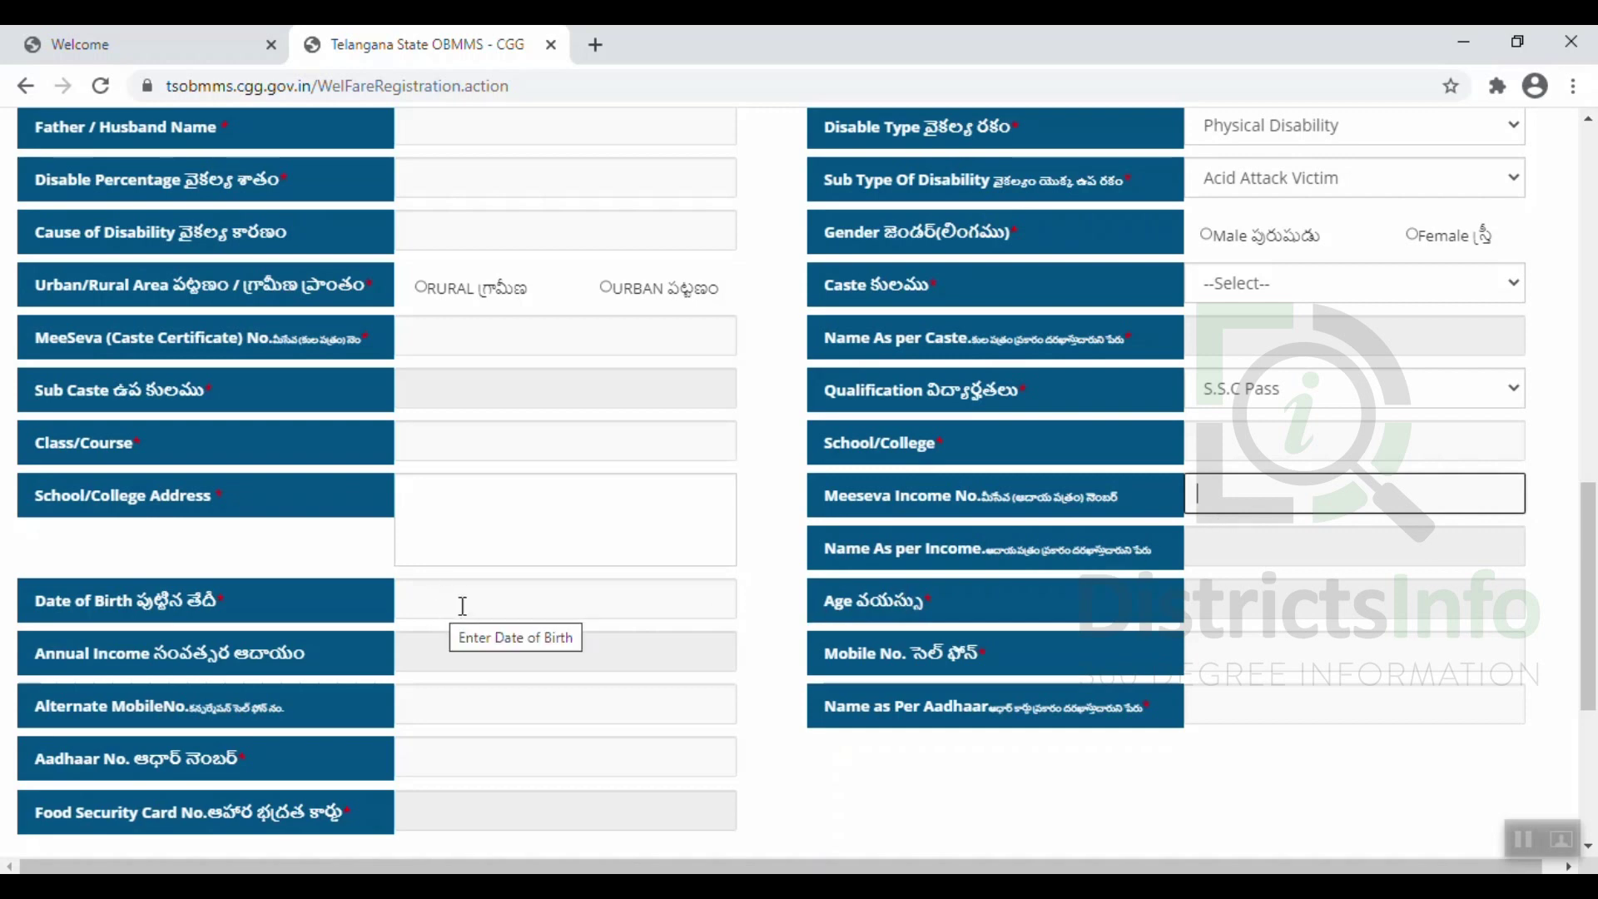
left_click(502, 606)
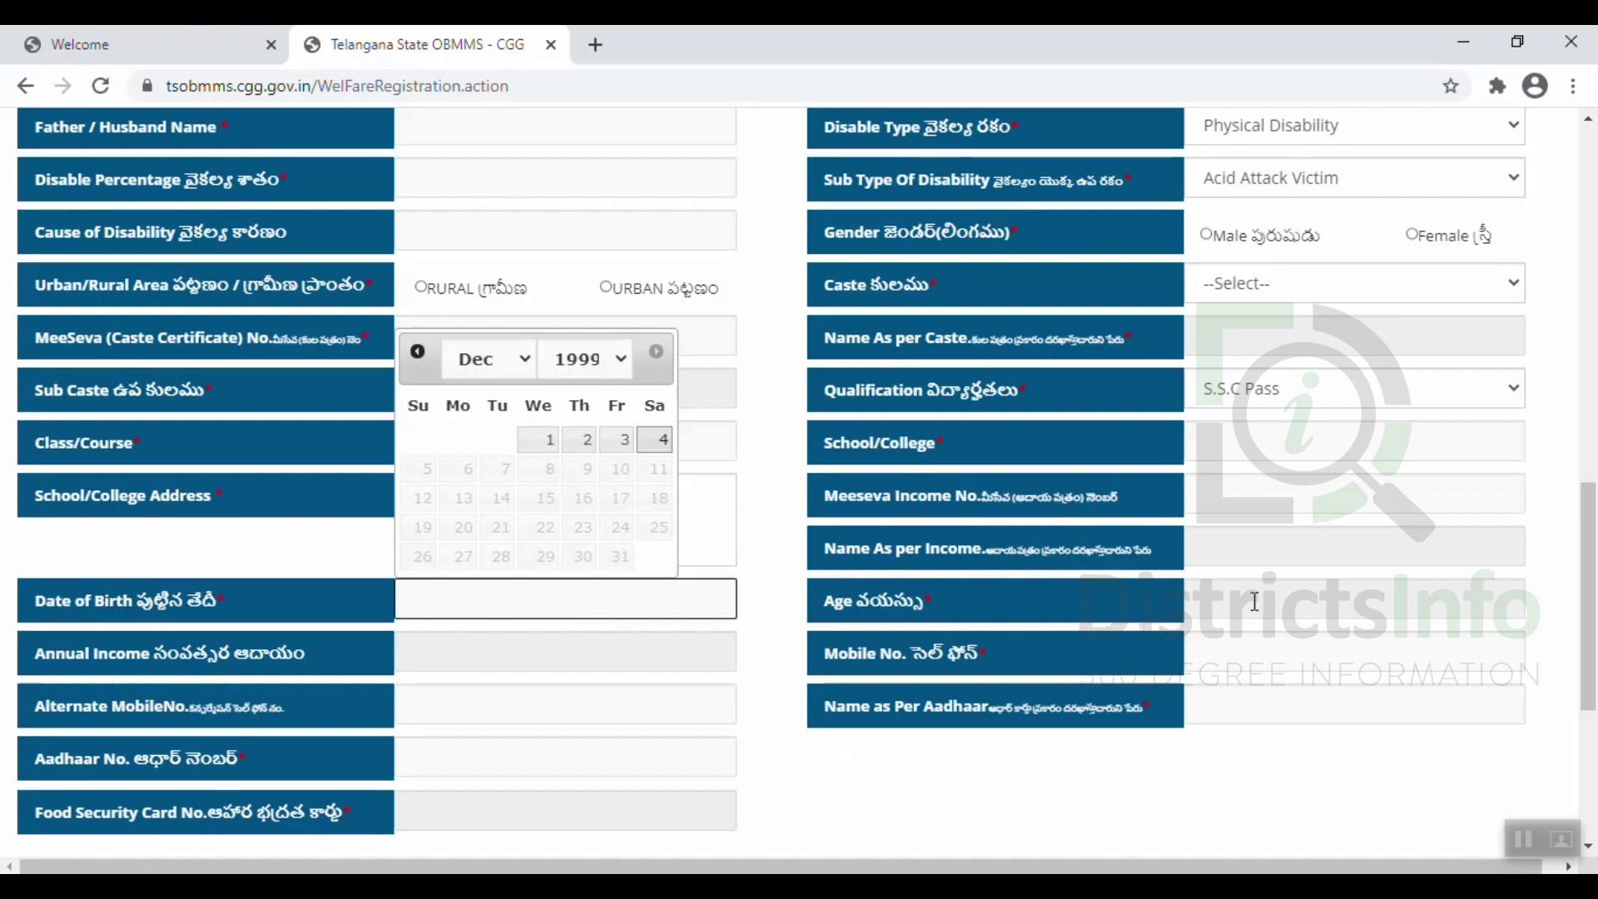
scroll(503, 640, "down", 3)
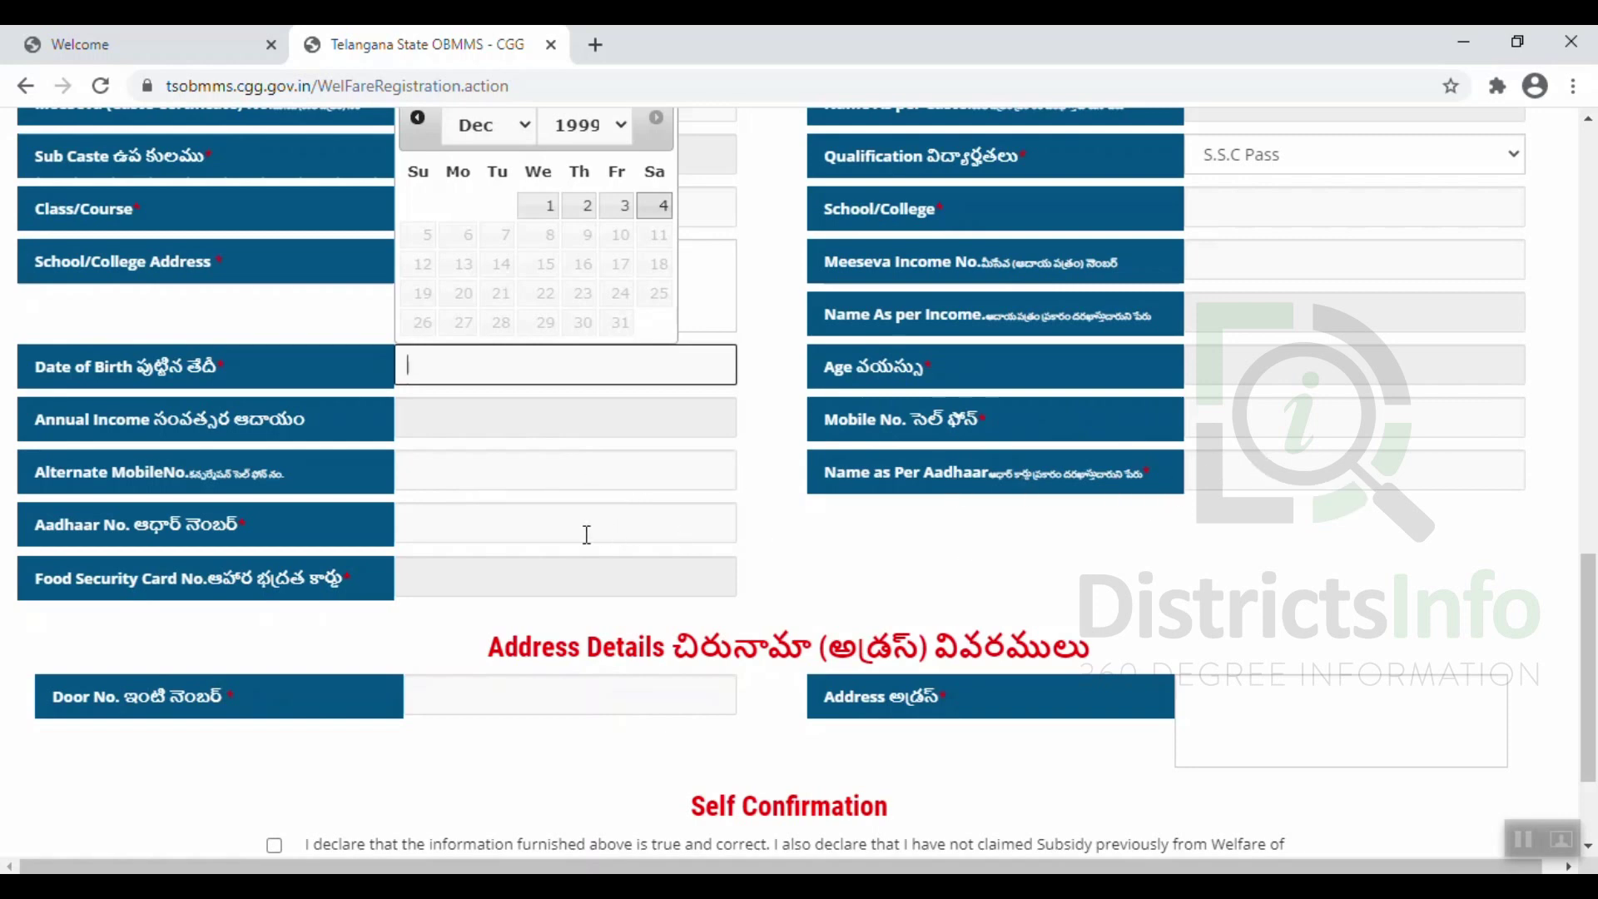
scroll(586, 533, "down", 2)
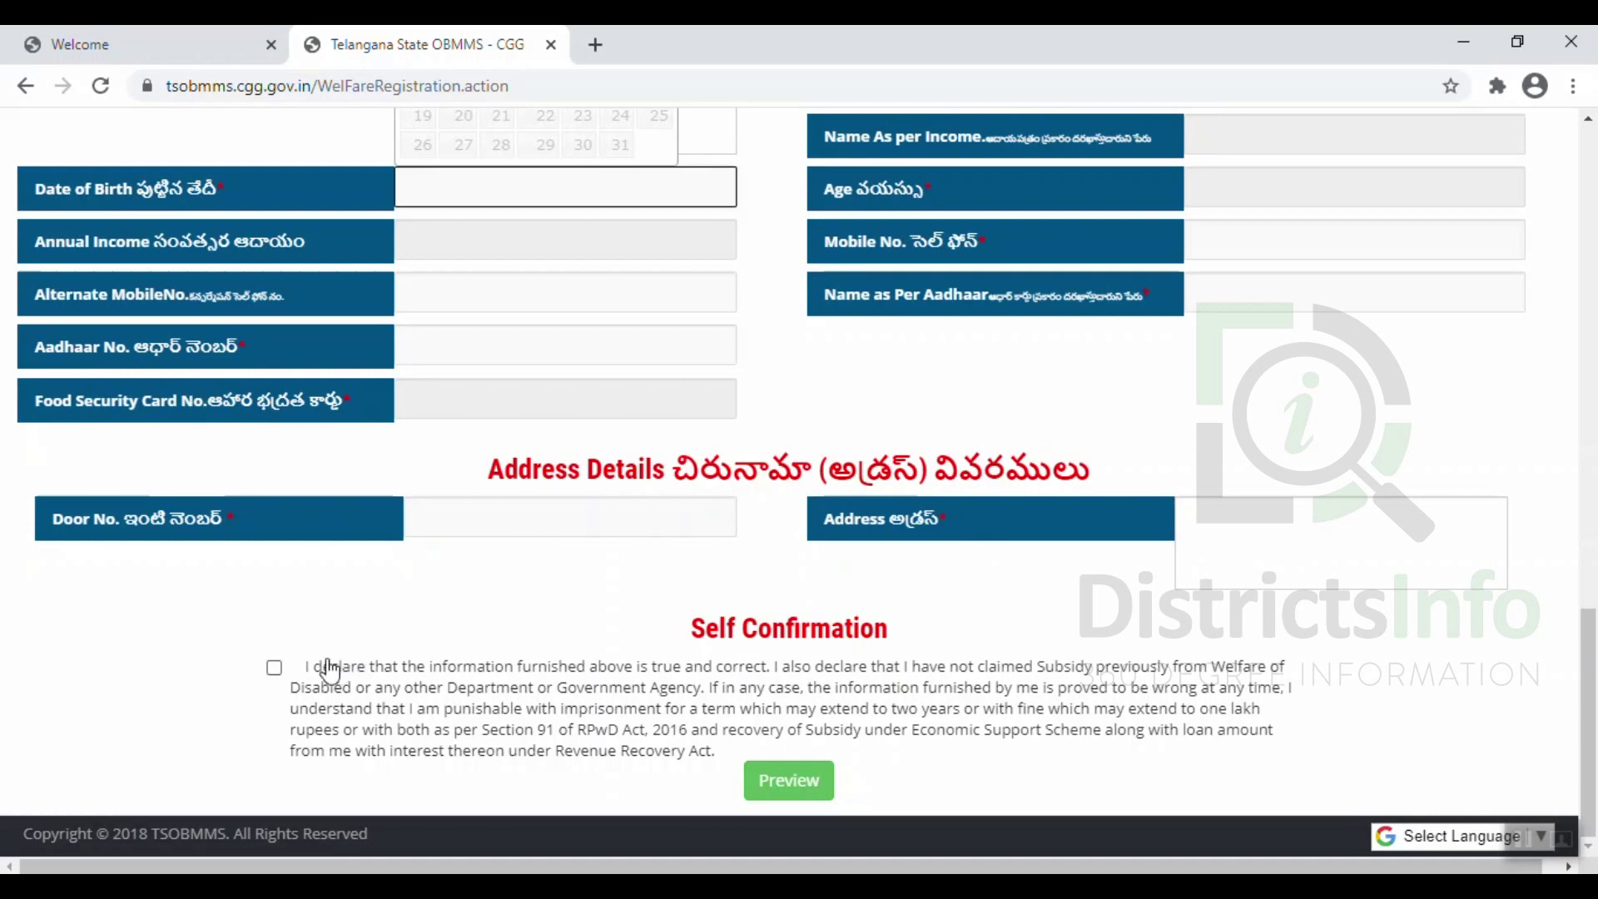
Tick the Self Confirmation declaration, then minimize the browser.
left_click(275, 667)
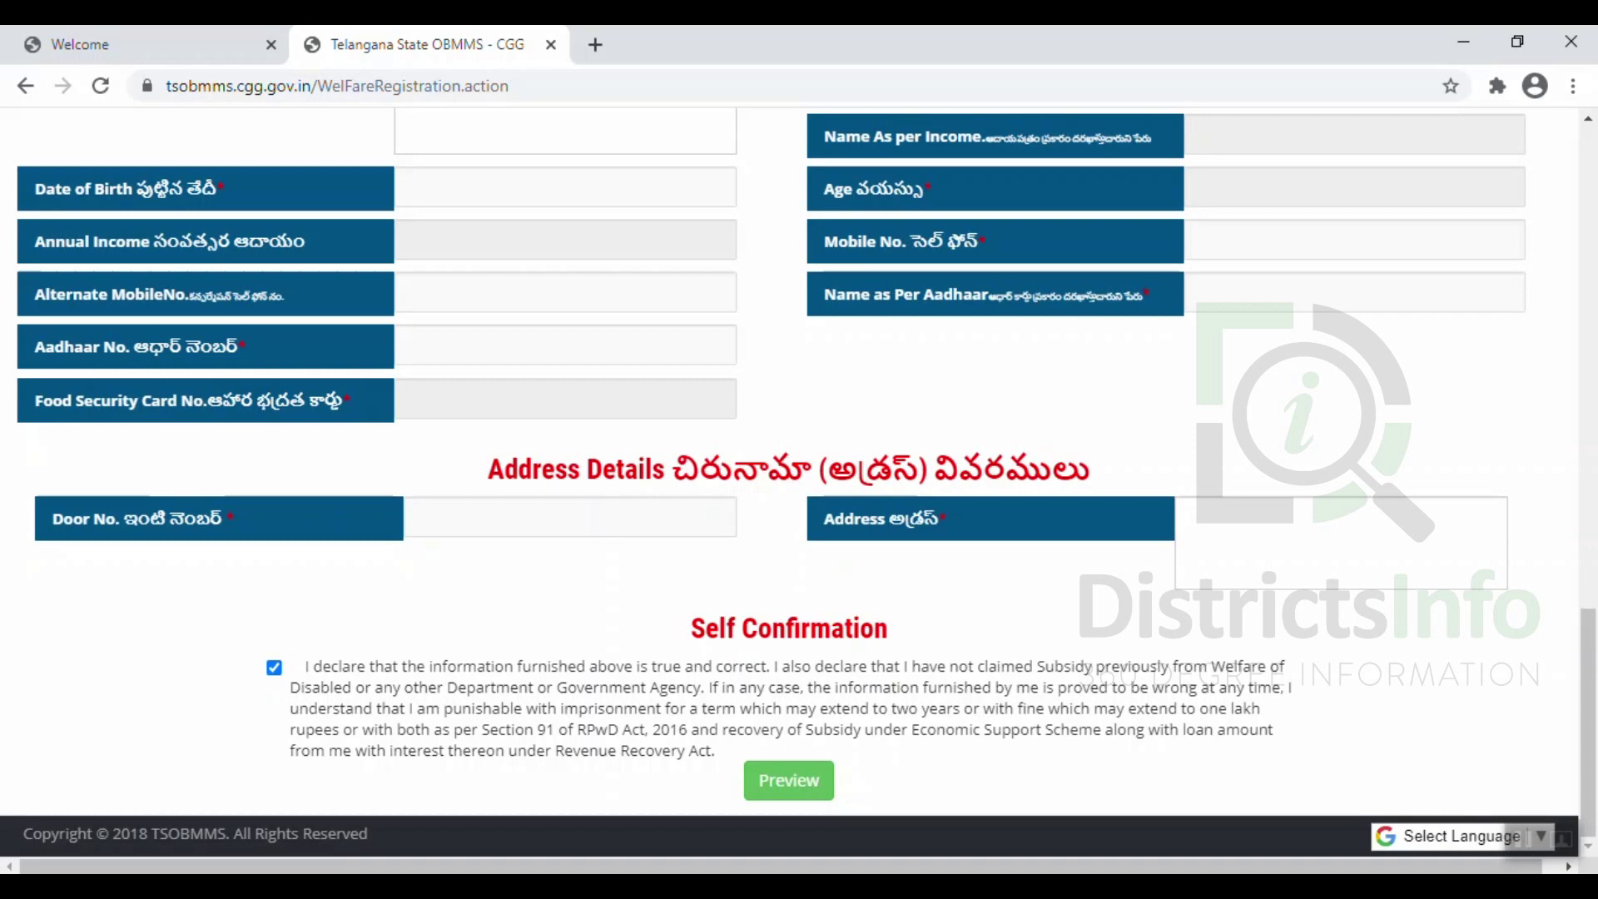
left_click(1463, 43)
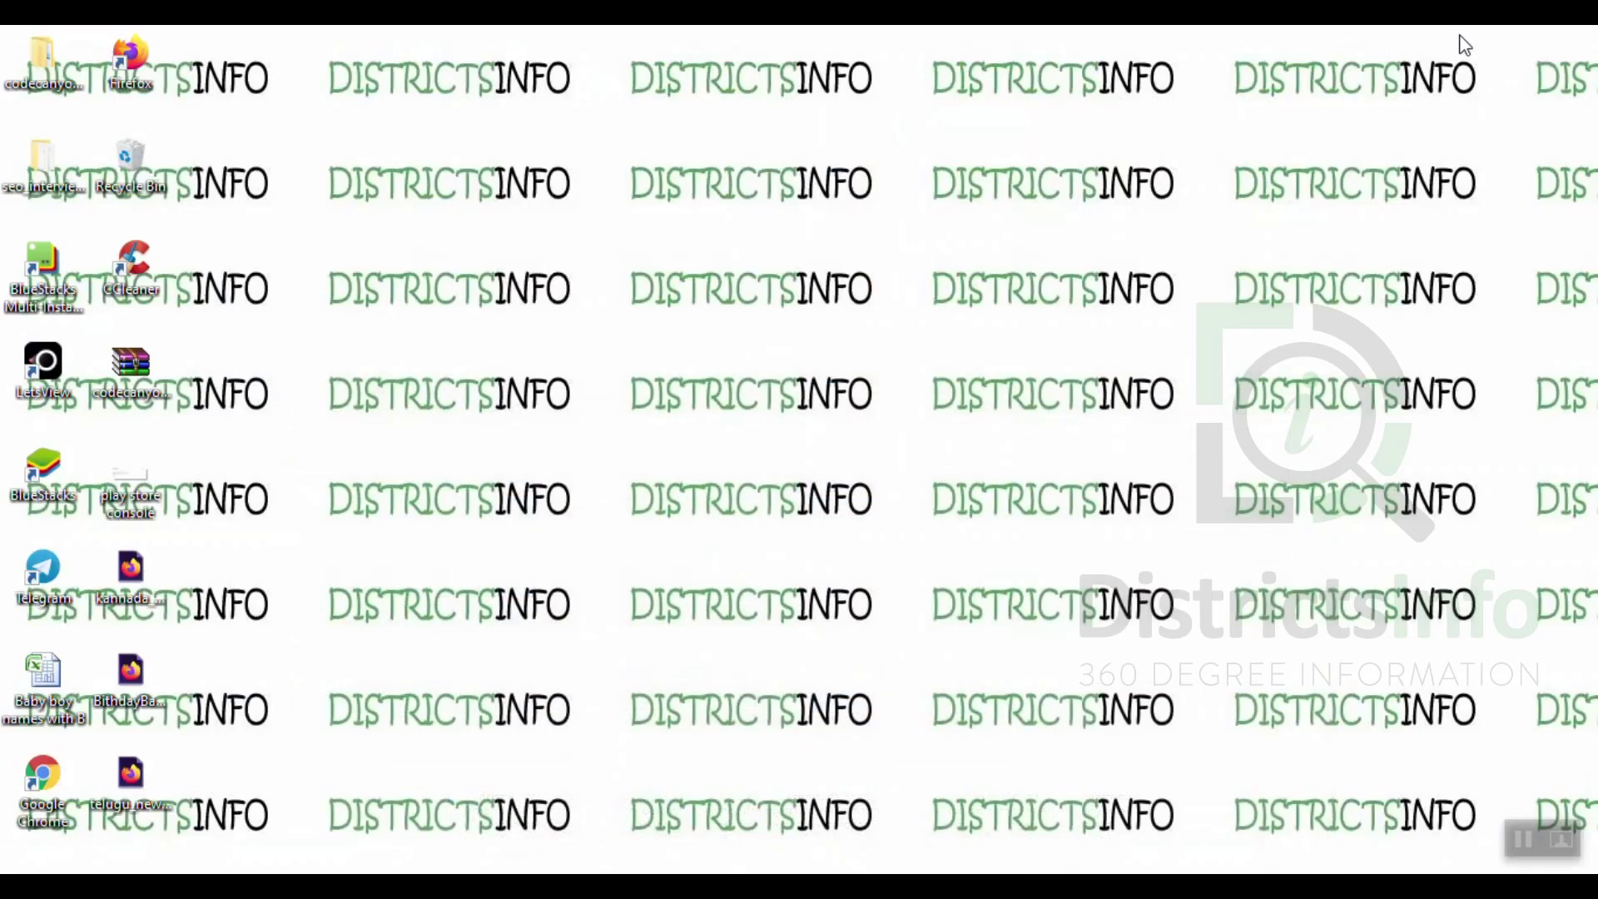